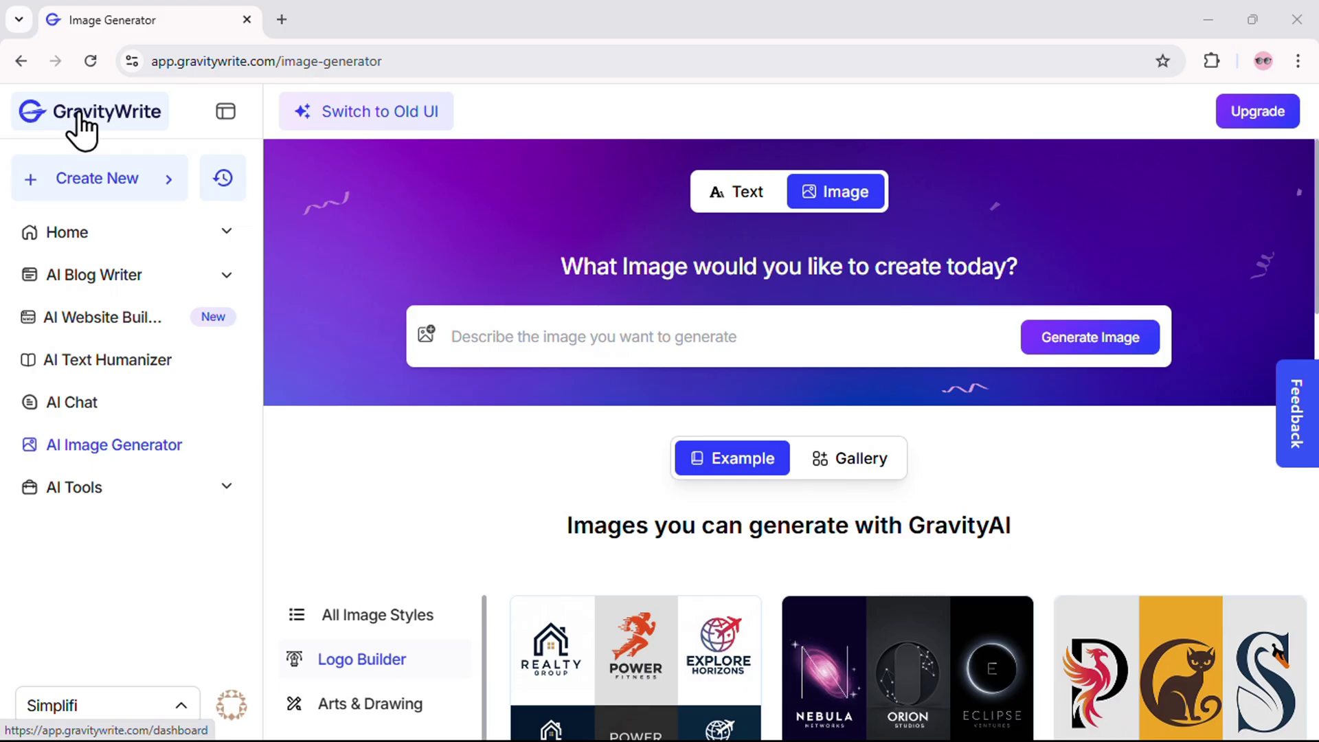
{"action": "scroll", "coordinate": [707, 525], "scroll_direction": "down", "scroll_amount": 2}
{"action": "left_click_drag", "start_coordinate": [545, 430], "coordinate": [1049, 438]}
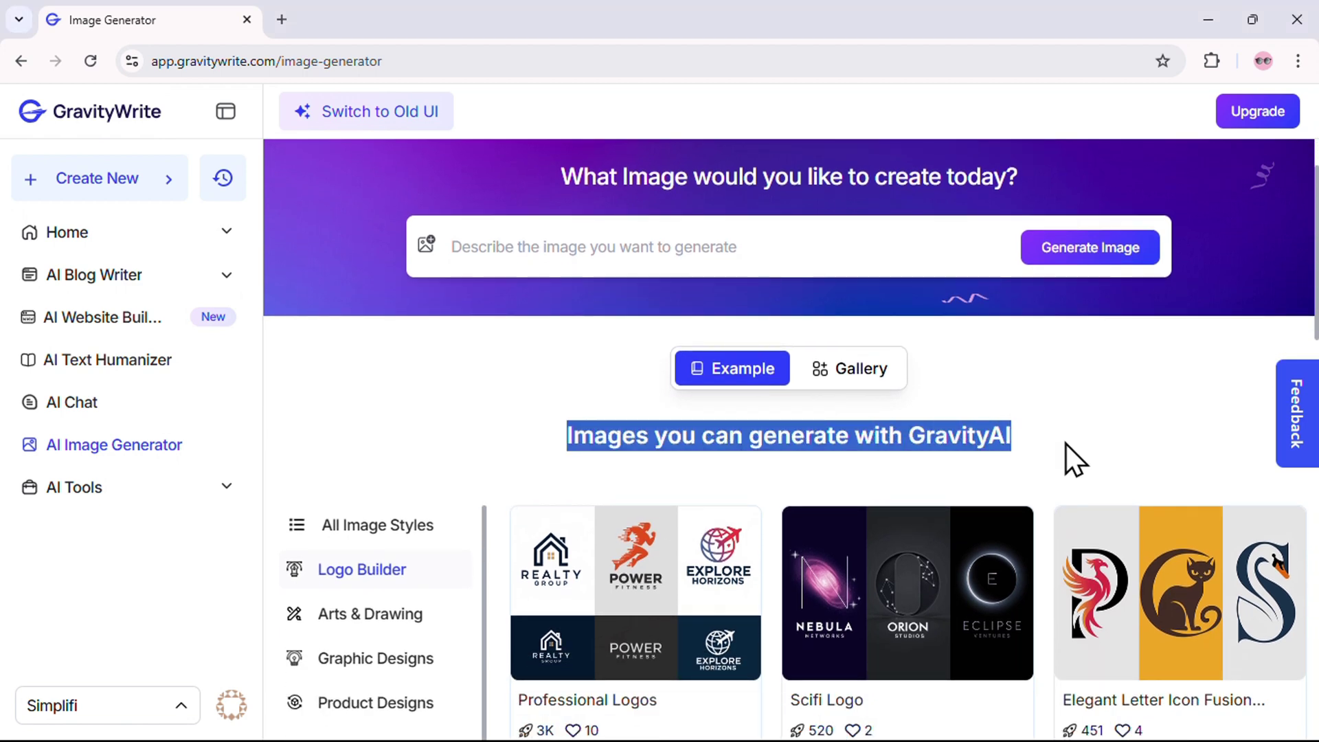
{"action": "left_click", "coordinate": [1074, 456]}
{"action": "scroll", "coordinate": [1074, 456], "scroll_direction": "down", "scroll_amount": 2}
{"action": "left_click", "coordinate": [417, 509]}
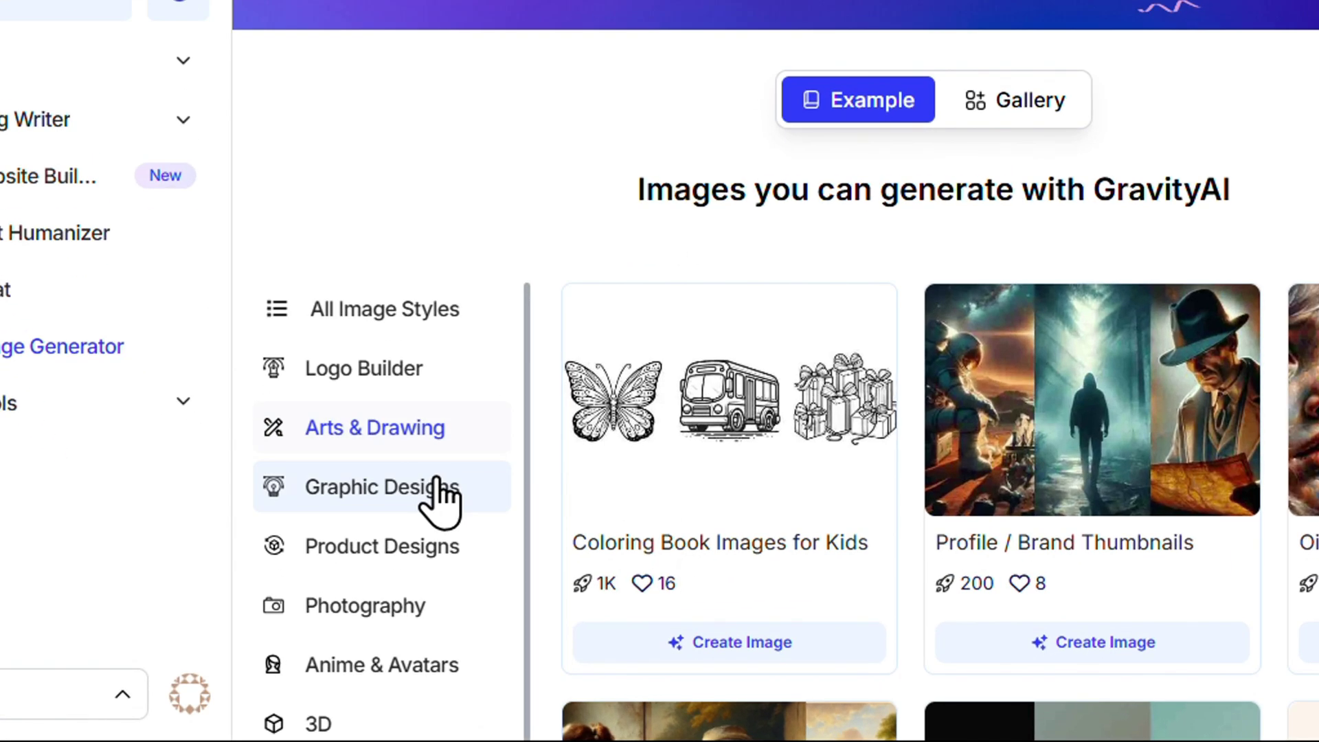
{"action": "left_click", "coordinate": [413, 549]}
{"action": "left_click", "coordinate": [450, 549]}
{"action": "left_click", "coordinate": [371, 371]}
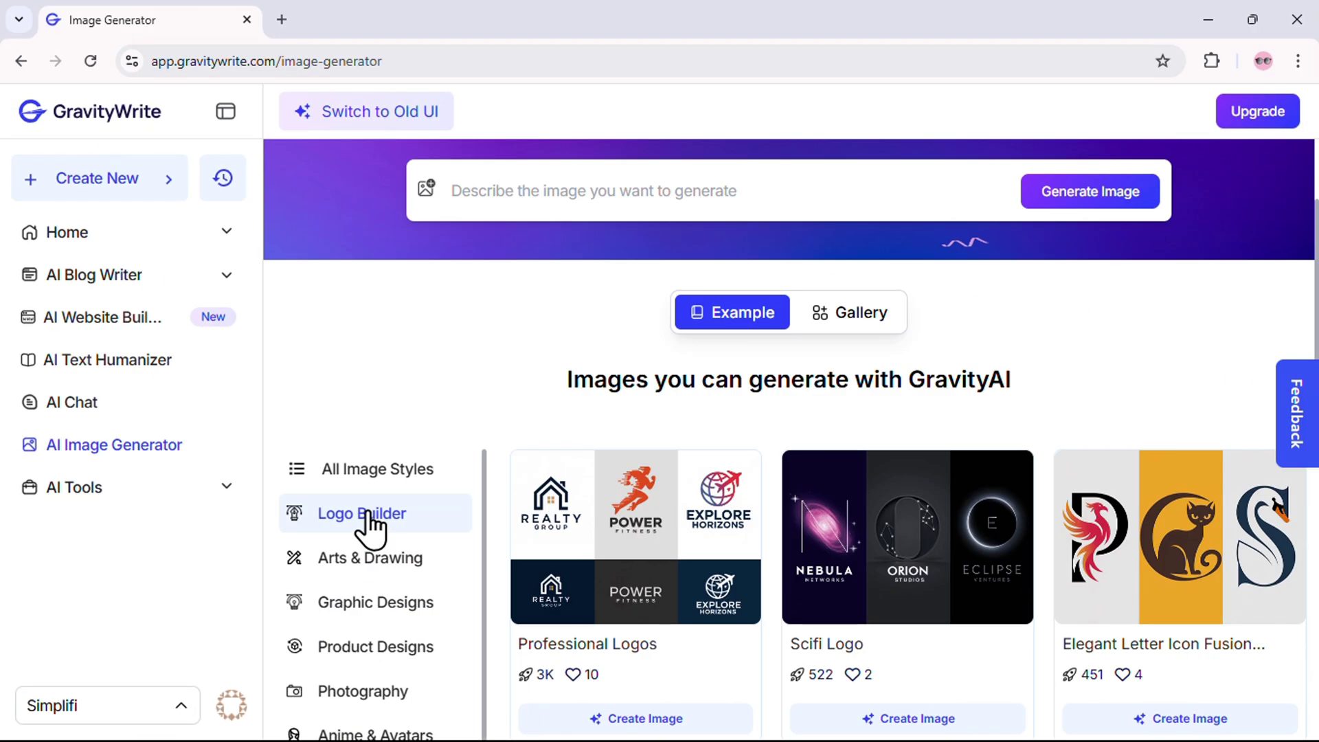
{"action": "scroll", "coordinate": [903, 673], "scroll_direction": "down", "scroll_amount": 10}
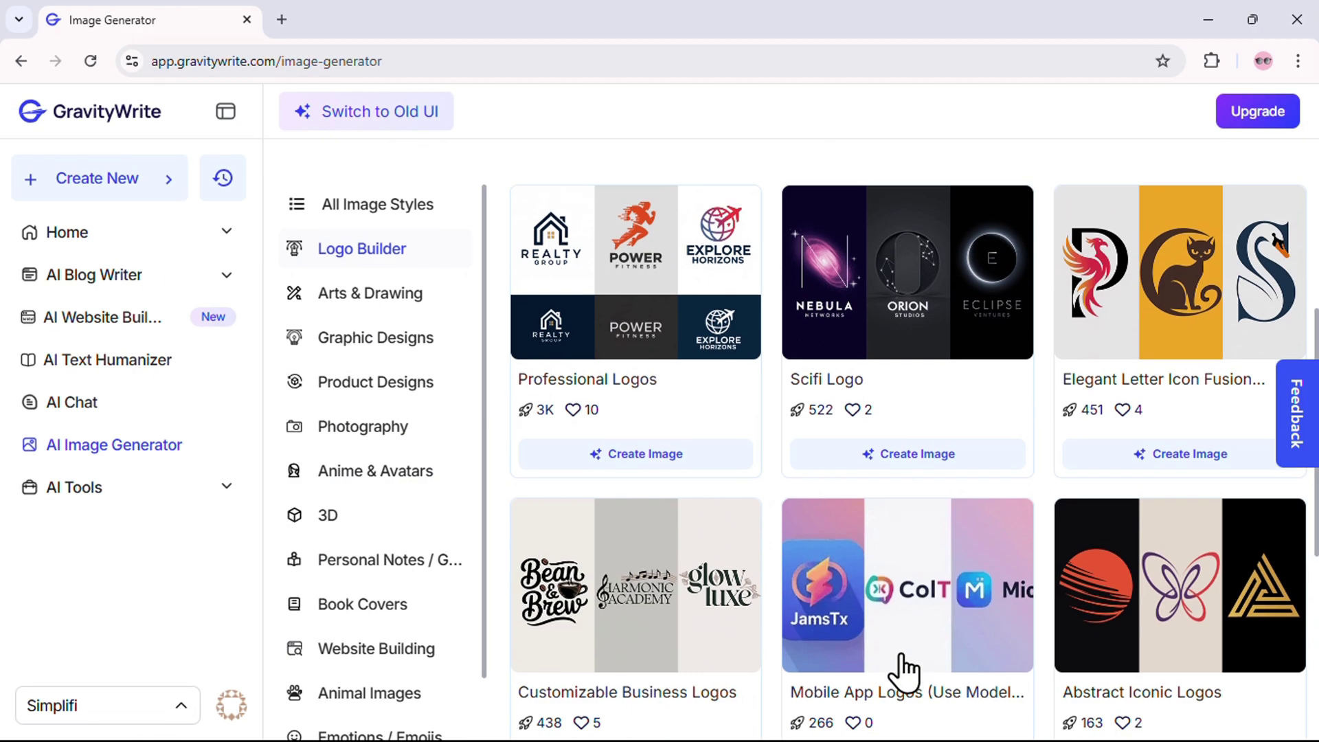
{"action": "scroll", "coordinate": [904, 673], "scroll_direction": "up", "scroll_amount": 7}
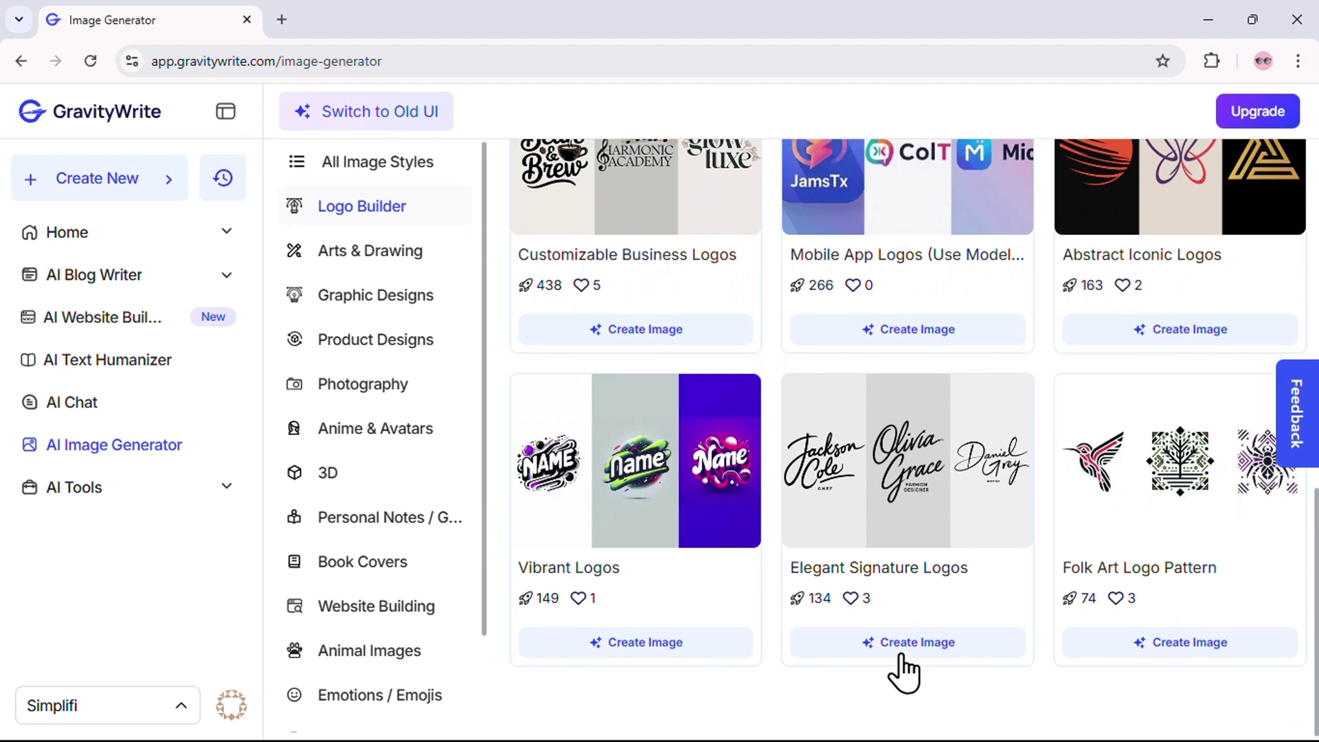
{"action": "scroll", "coordinate": [903, 673], "scroll_direction": "up", "scroll_amount": 1}
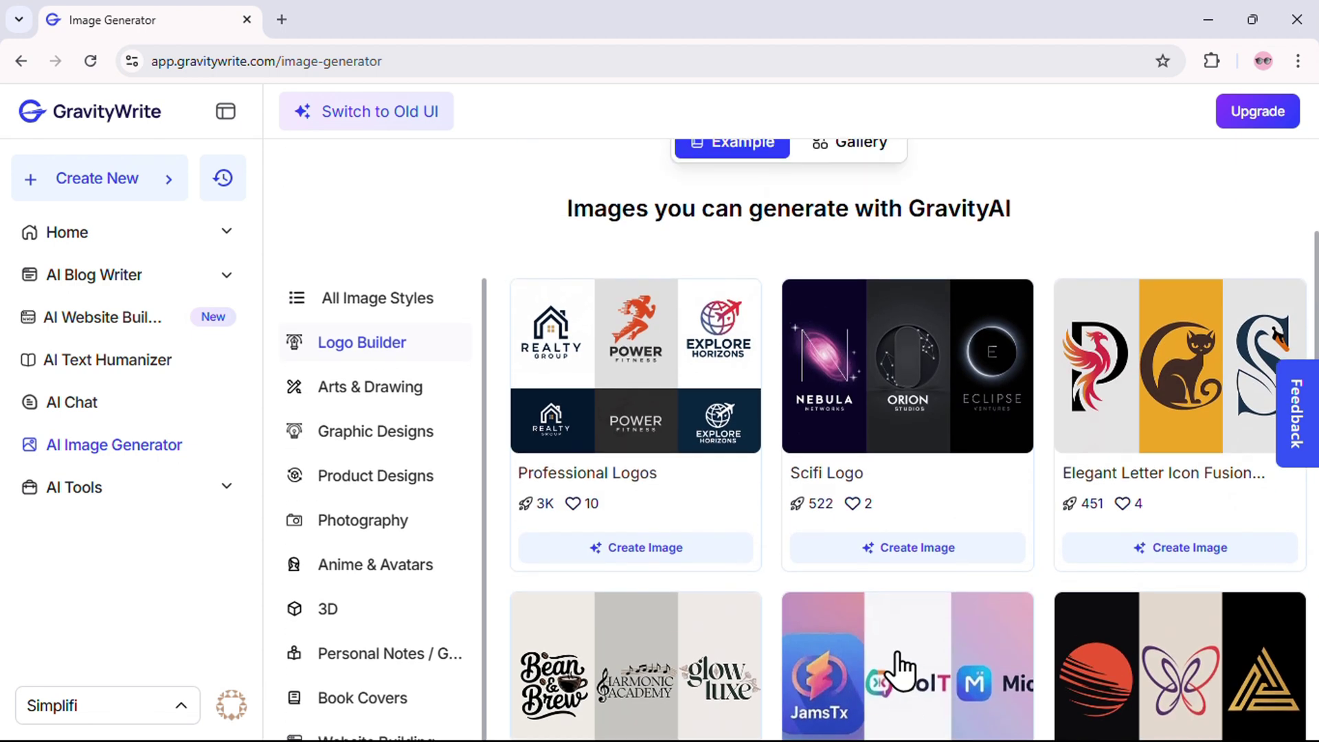
Open the Professional Logos form, entering business type Gym and subject Dumbbell
{"action": "left_click", "coordinate": [625, 547]}
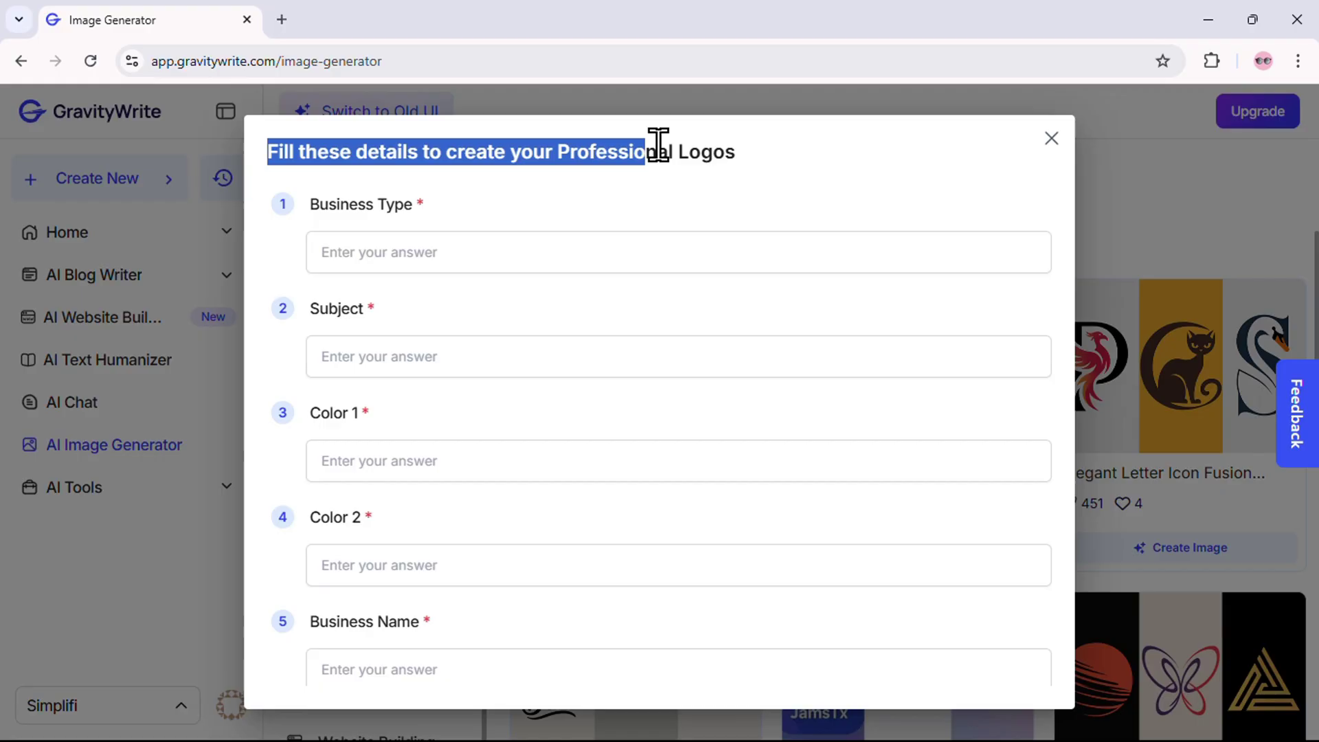
{"action": "left_click_drag", "start_coordinate": [657, 141], "coordinate": [736, 144]}
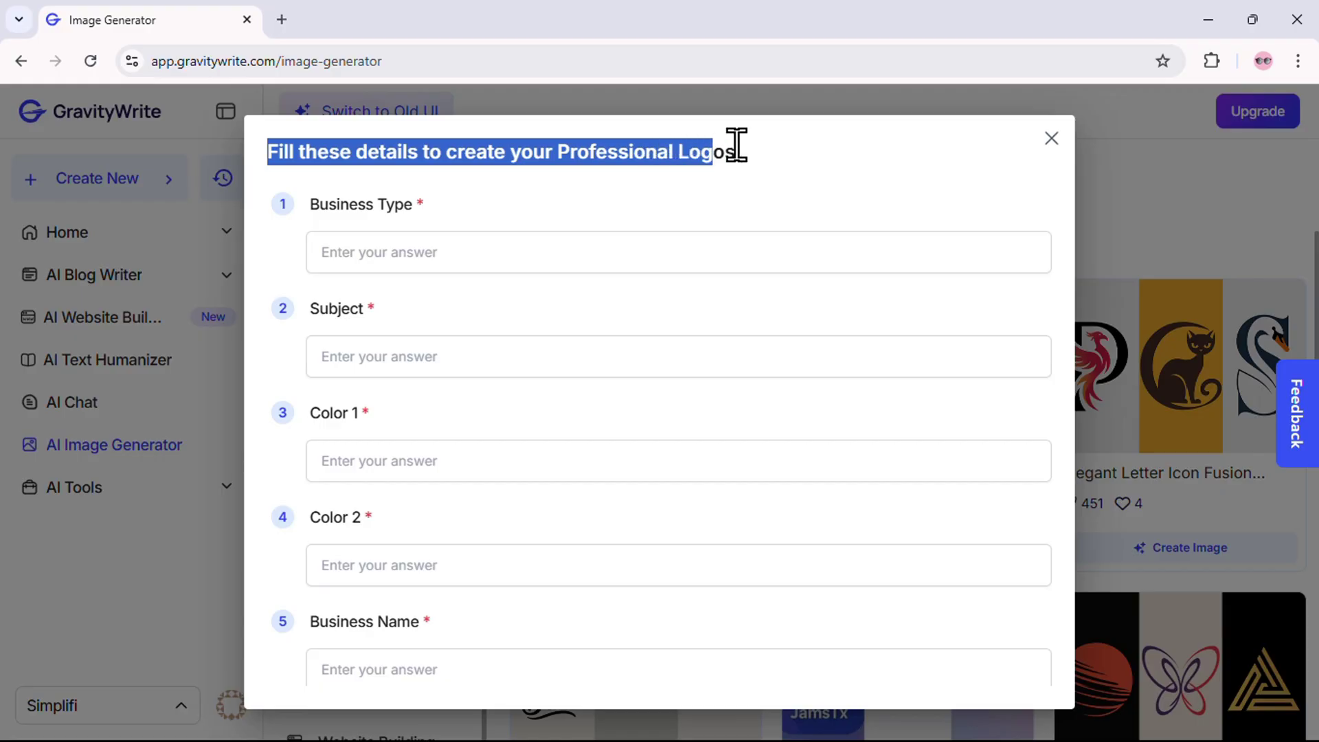
{"action": "left_click", "coordinate": [789, 147]}
{"action": "left_click", "coordinate": [481, 253]}
{"action": "type", "text": "Gym"}
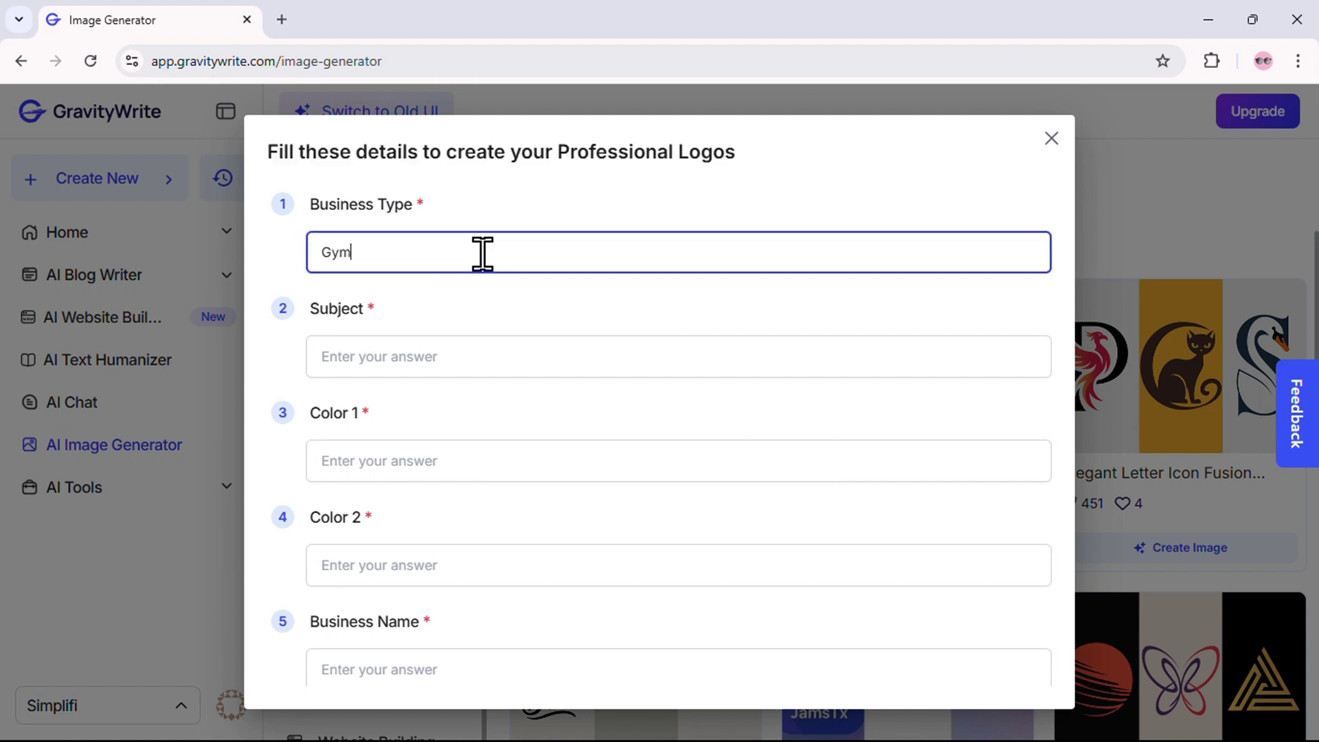
{"action": "left_click", "coordinate": [486, 344]}
{"action": "type", "text": "Du"}
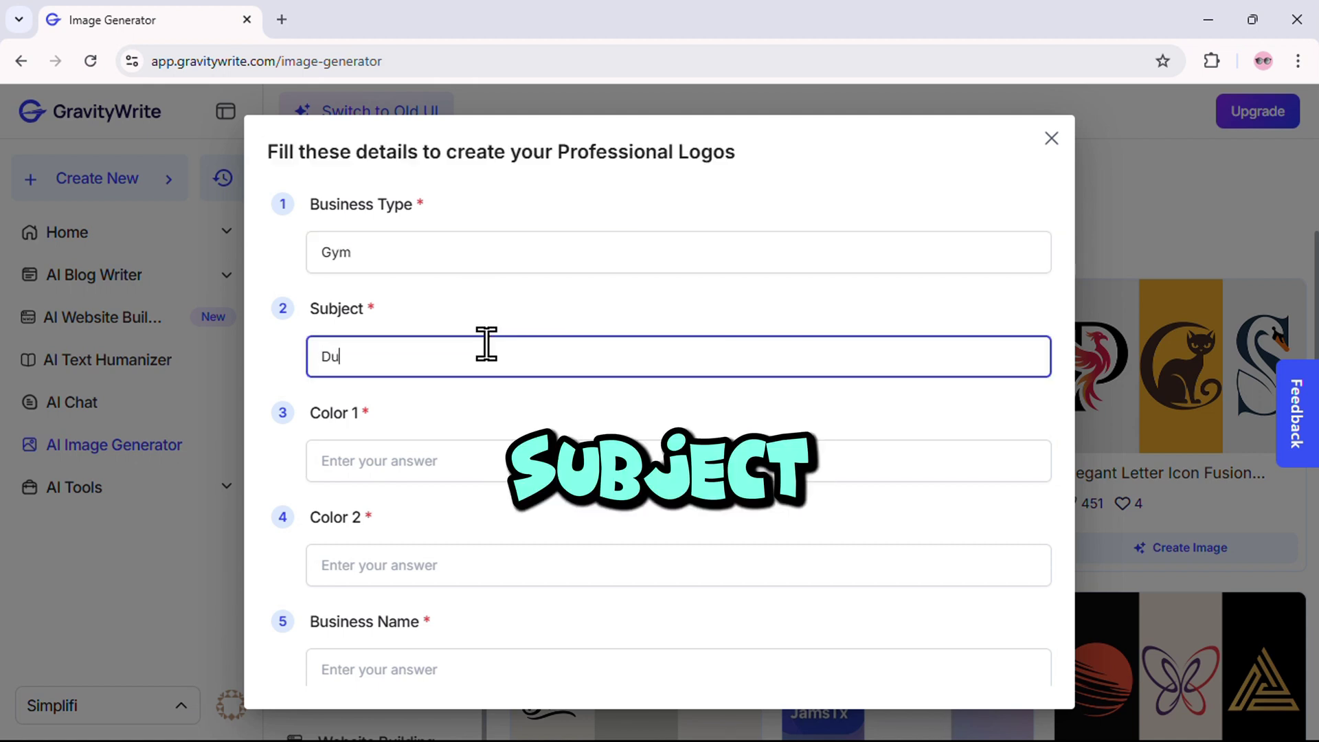
{"action": "type", "text": "mbbell"}
Enter colours Bold Black and Red and business name IronPulse Fitness
{"action": "left_click", "coordinate": [456, 459]}
{"action": "type", "text": "Bold B"}
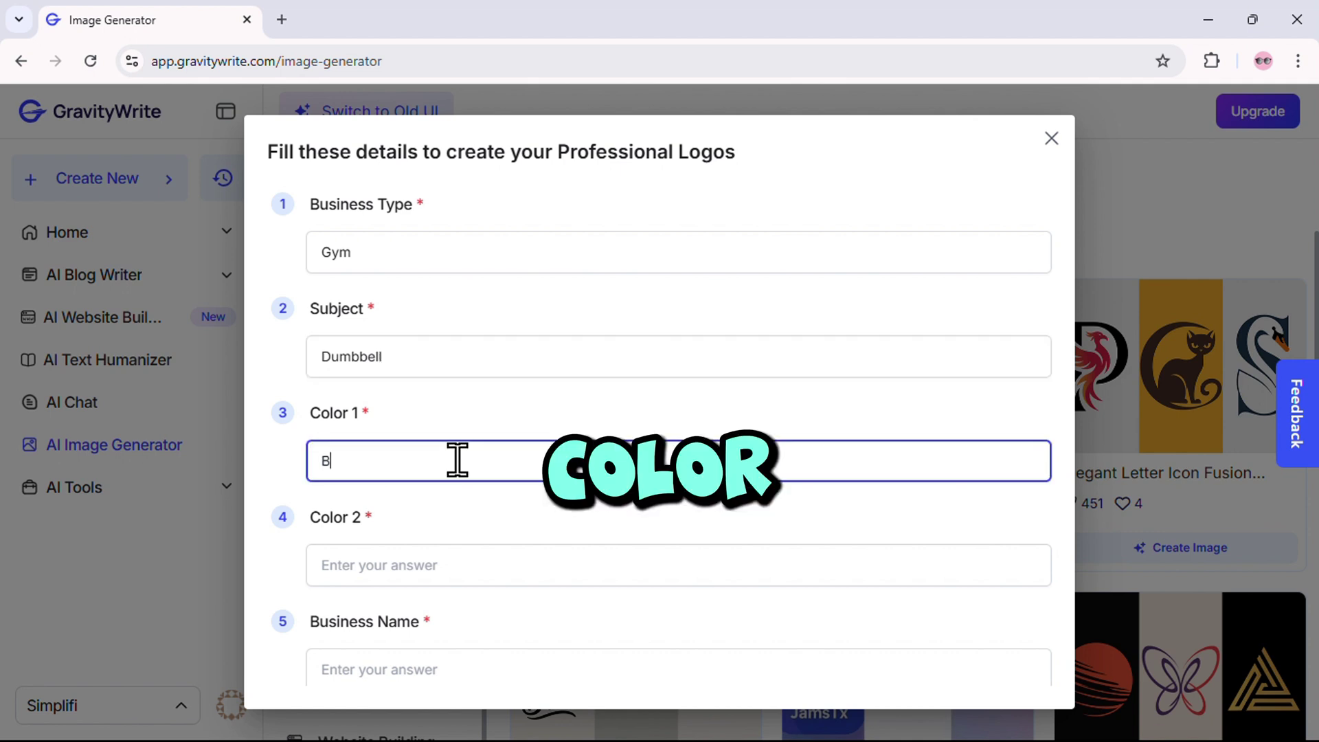
{"action": "type", "text": "lack"}
{"action": "left_click", "coordinate": [480, 560]}
{"action": "type", "text": "Red"}
{"action": "scroll", "coordinate": [439, 515], "scroll_direction": "down", "scroll_amount": 3}
{"action": "left_click", "coordinate": [400, 474]}
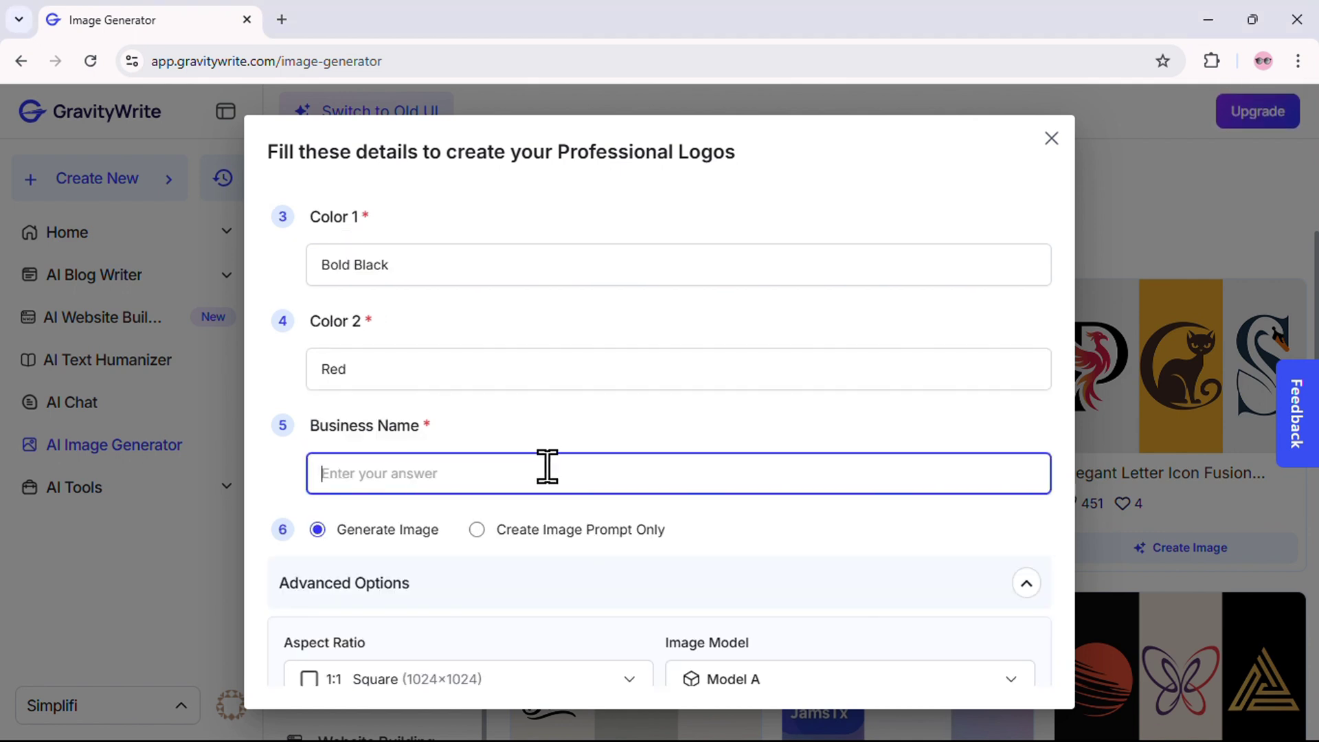
{"action": "type", "text": "IronPulse Fitness"}
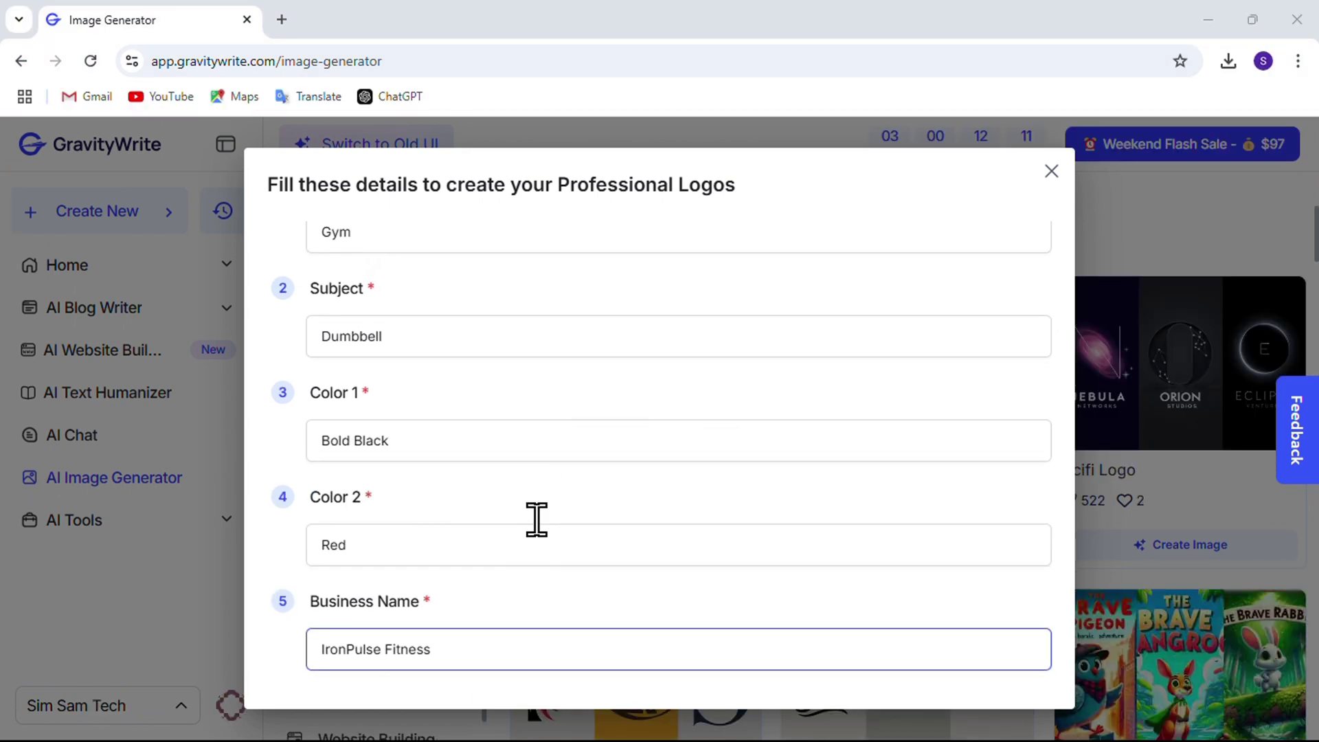
{"action": "scroll", "coordinate": [535, 518], "scroll_direction": "up", "scroll_amount": 2}
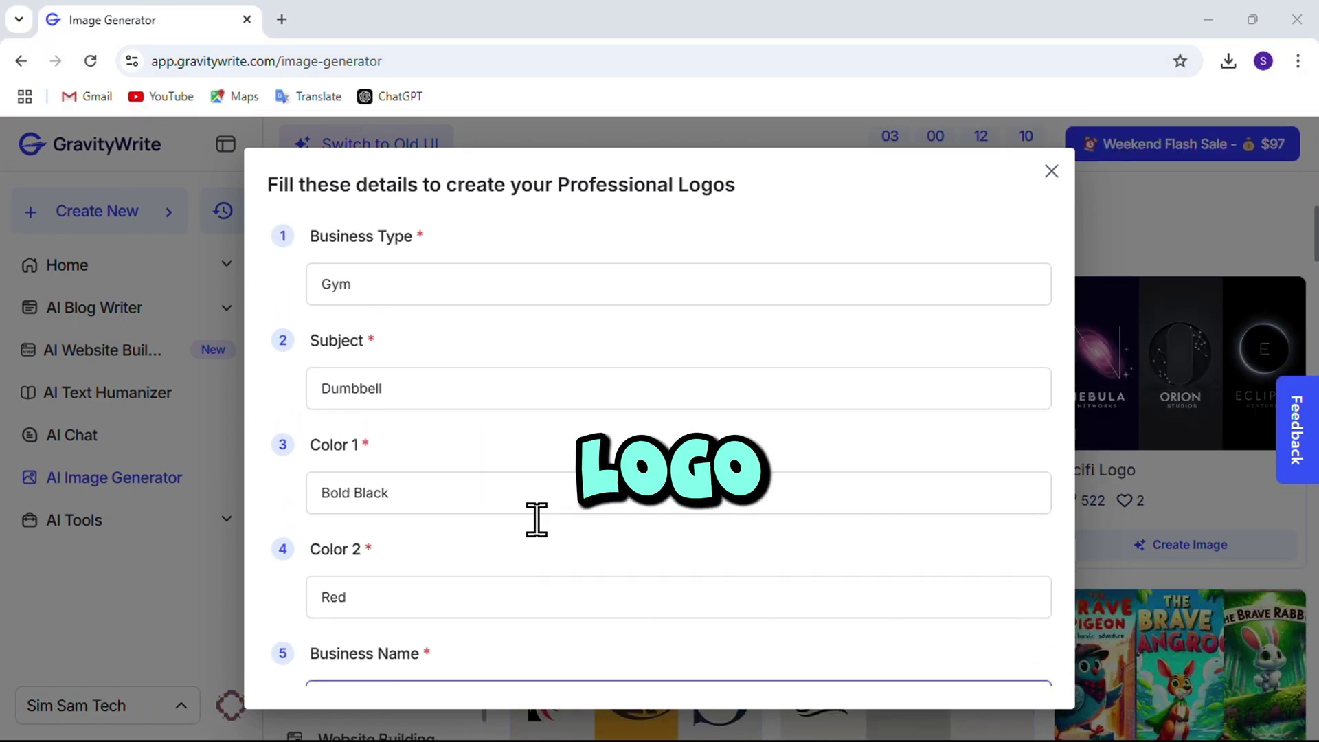
{"action": "scroll", "coordinate": [536, 519], "scroll_direction": "down", "scroll_amount": 1}
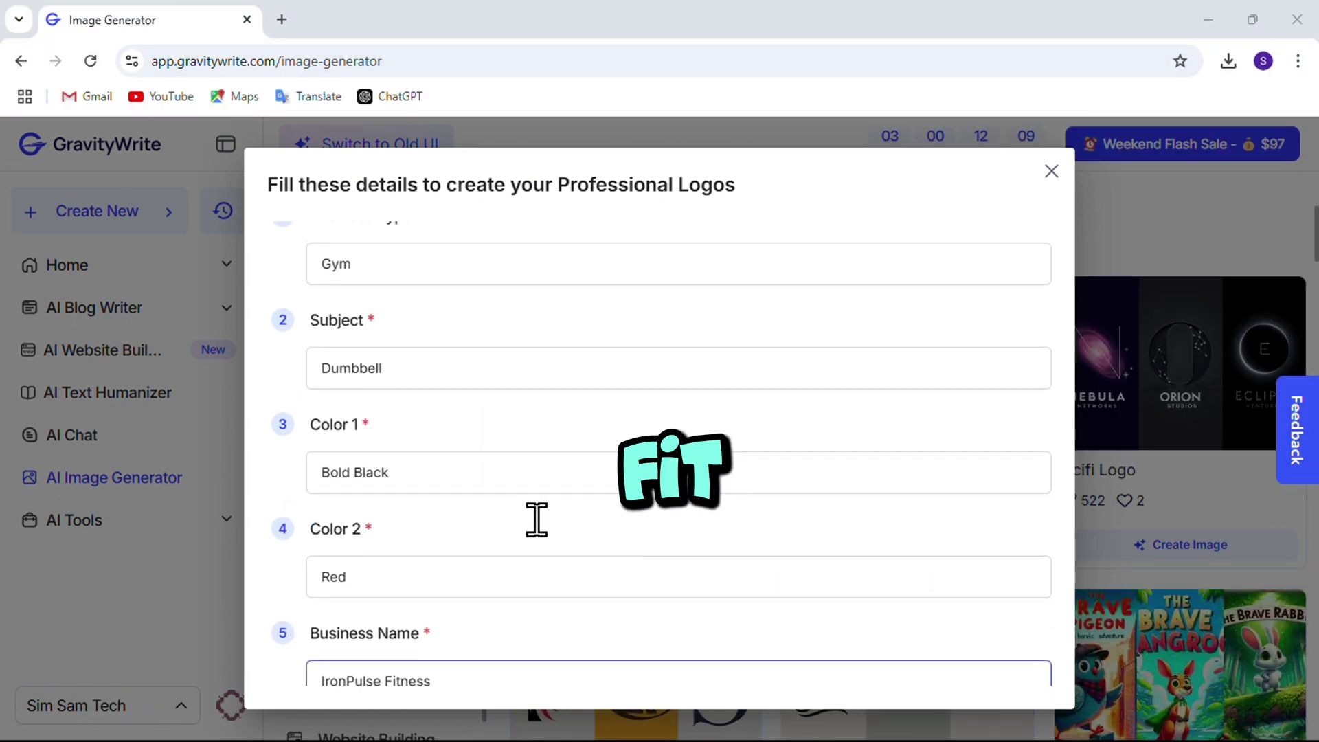
{"action": "scroll", "coordinate": [537, 519], "scroll_direction": "down", "scroll_amount": 5}
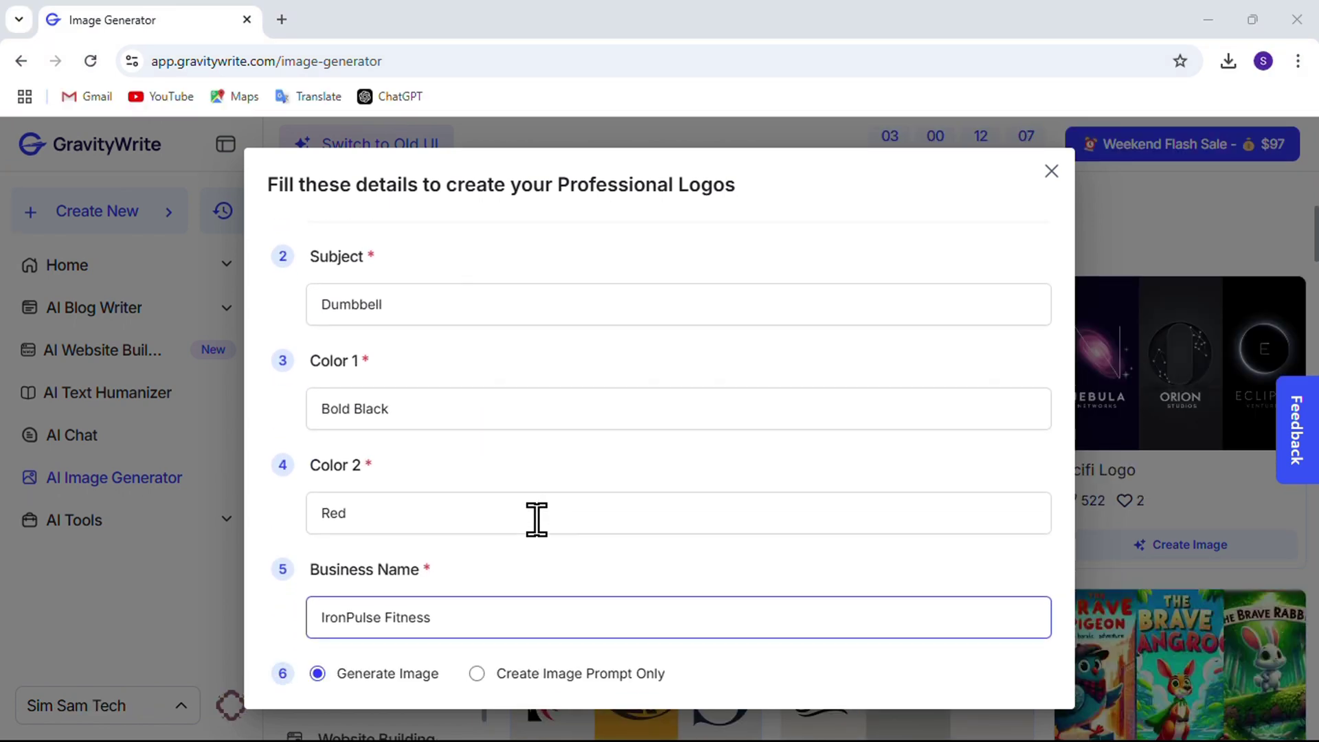
Keep Aspect Ratio at 1:1 Square and choose Design as the Mode / Option
{"action": "left_click", "coordinate": [702, 522]}
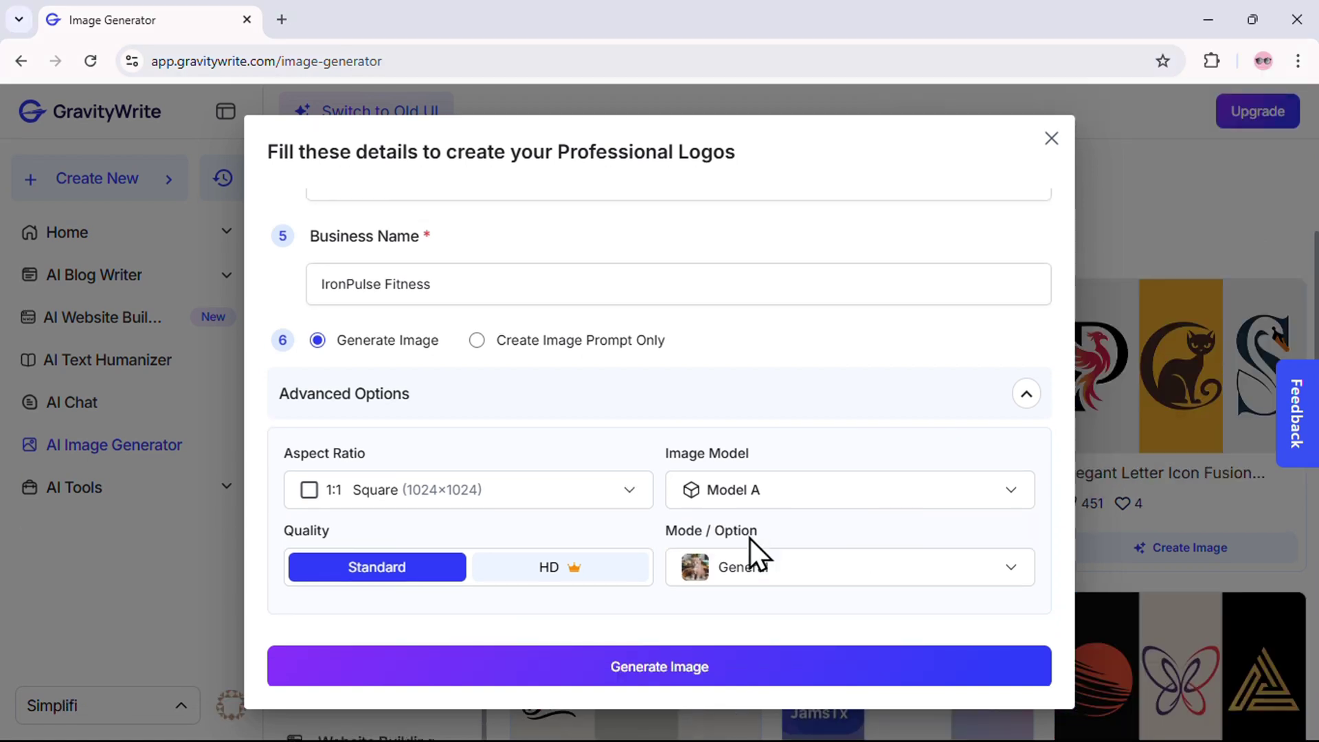
{"action": "left_click", "coordinate": [628, 489]}
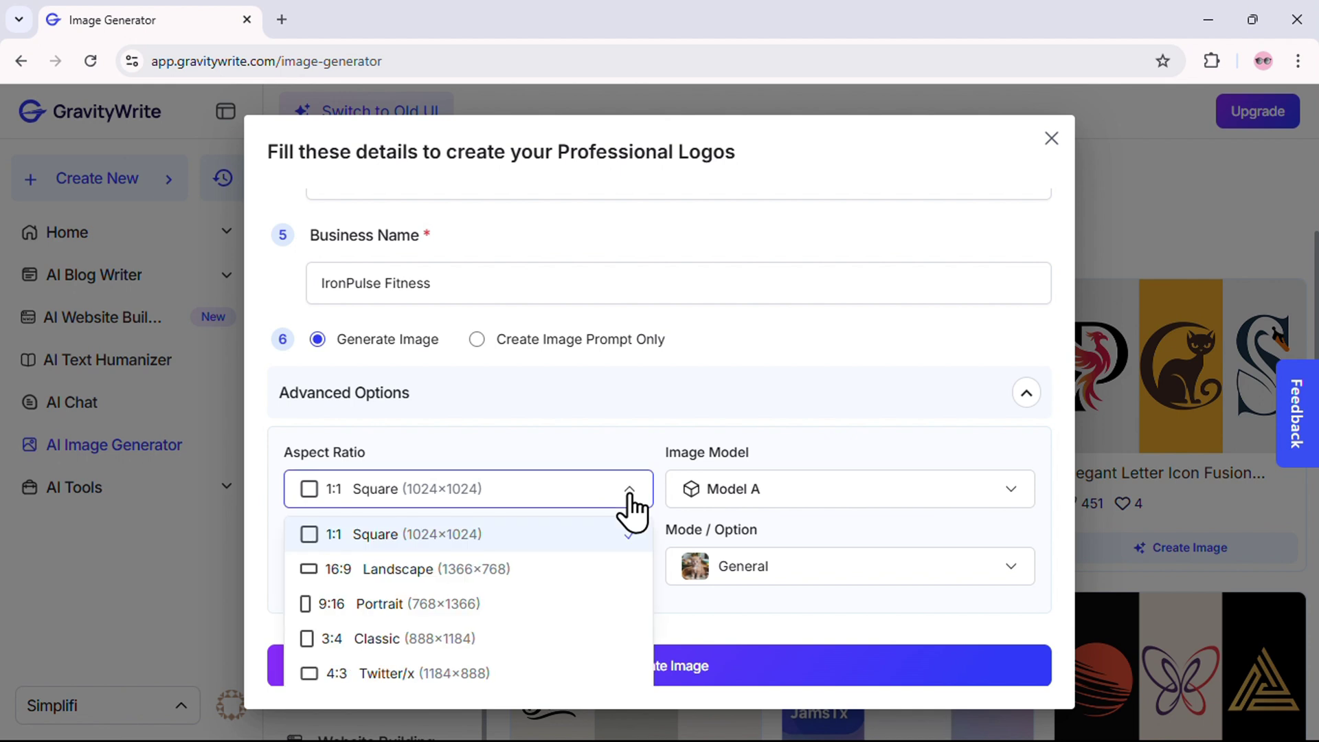
{"action": "left_click", "coordinate": [635, 535]}
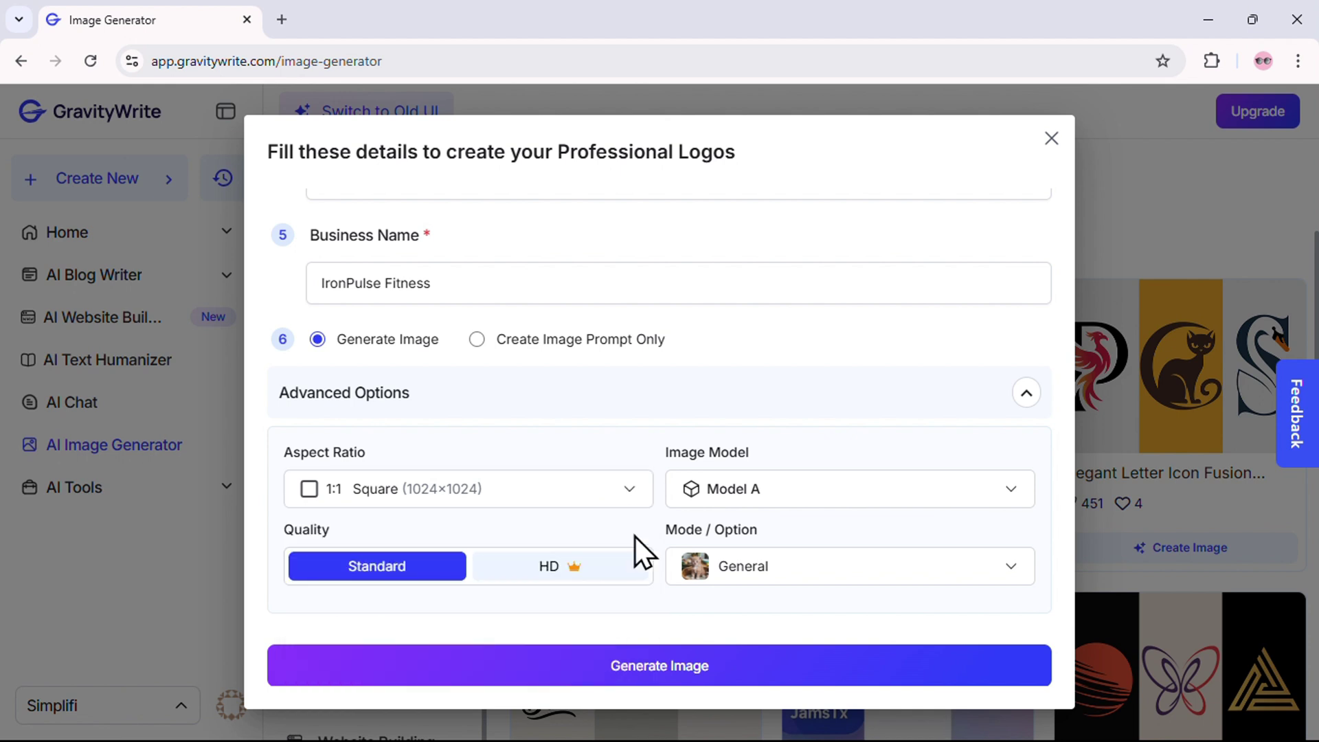
{"action": "left_click", "coordinate": [1007, 576]}
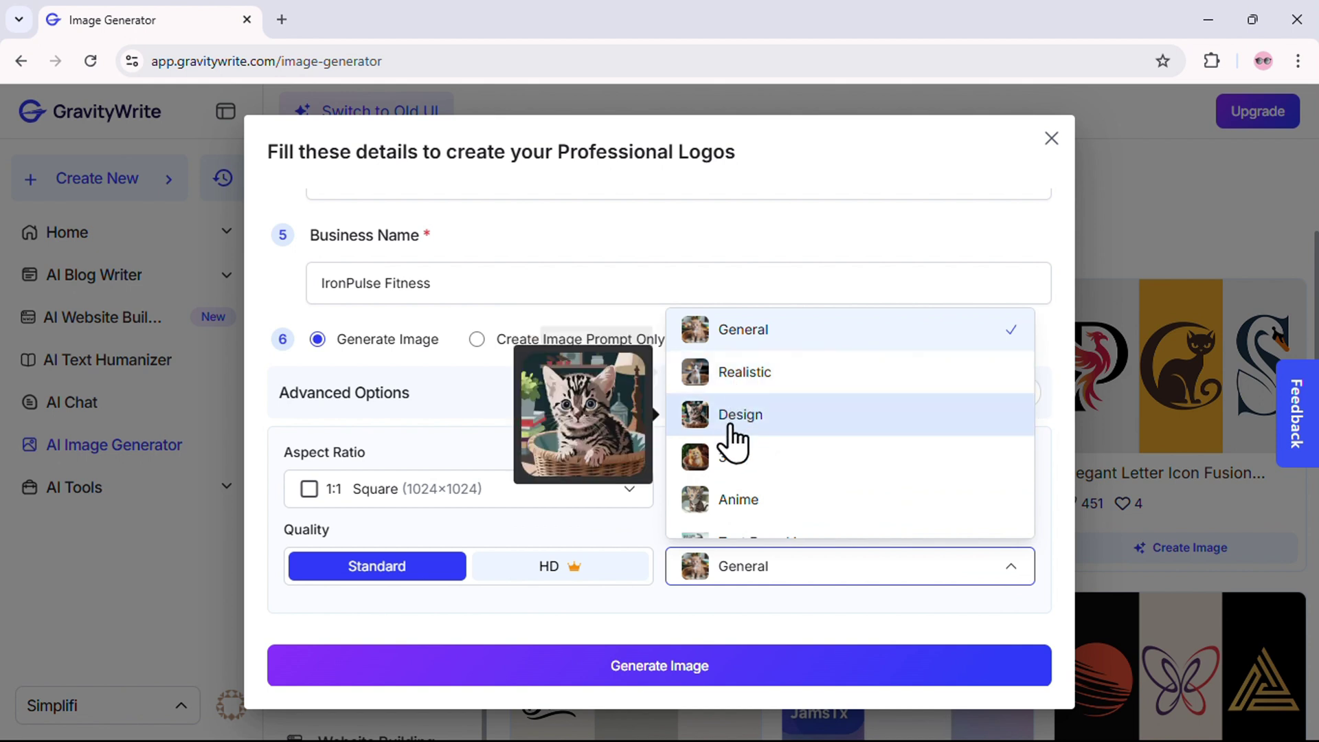
{"action": "scroll", "coordinate": [731, 507], "scroll_direction": "down", "scroll_amount": 1}
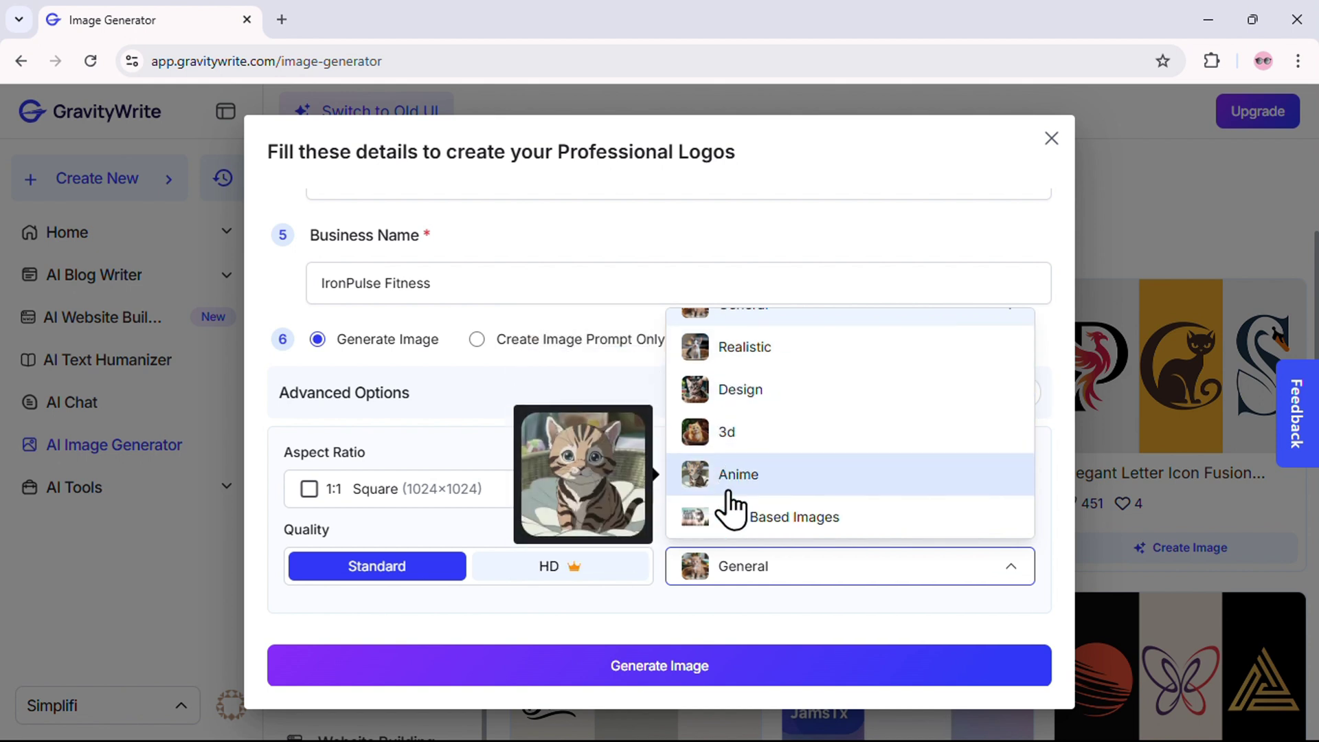
{"action": "scroll", "coordinate": [730, 507], "scroll_direction": "up", "scroll_amount": 1}
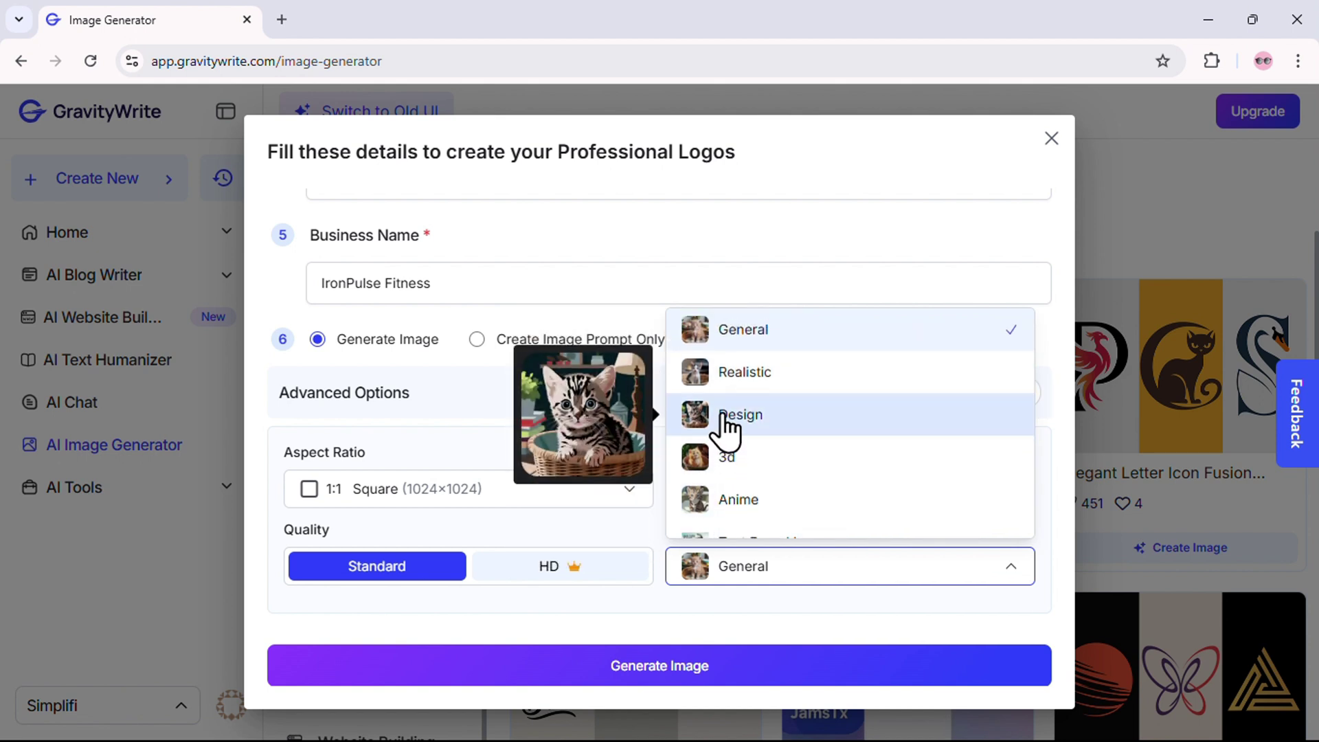
{"action": "left_click", "coordinate": [788, 427]}
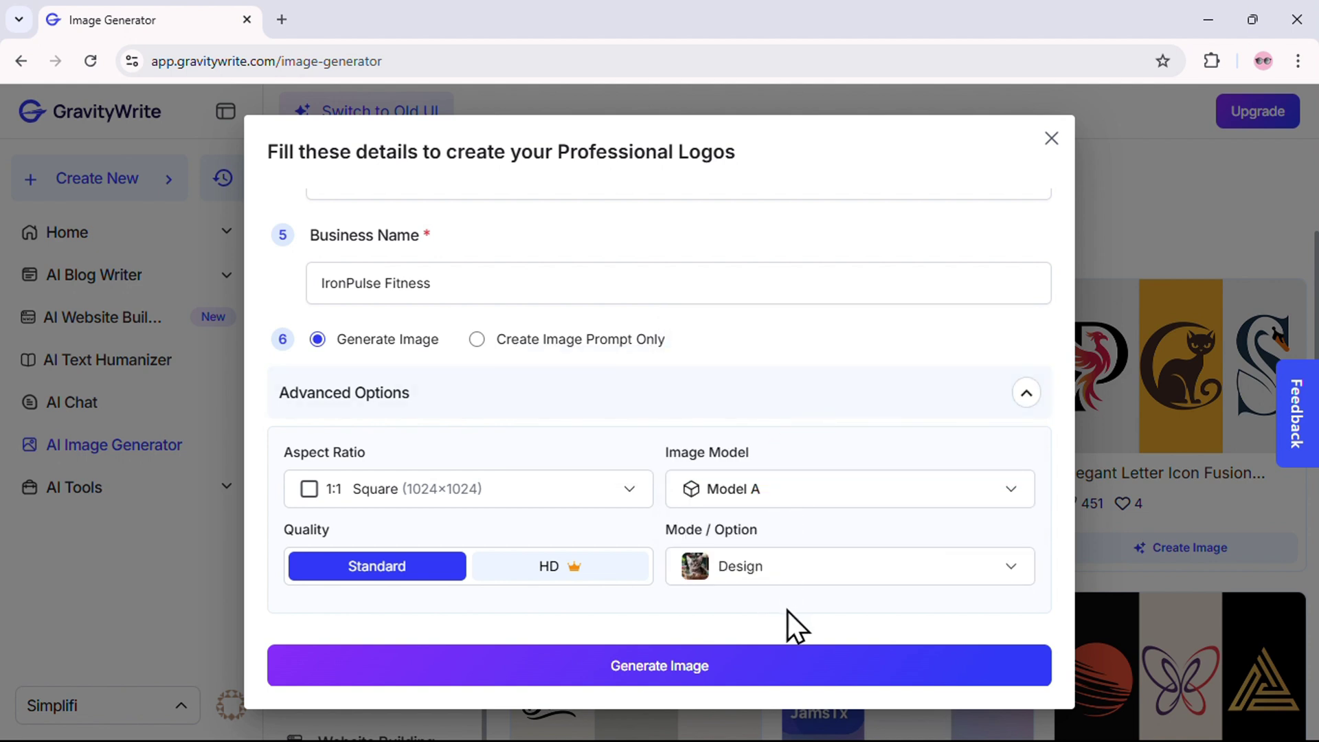
Generate the logo: a black dumbbell with a red bar above IRONPULSE FITNESS
{"action": "left_click", "coordinate": [784, 662]}
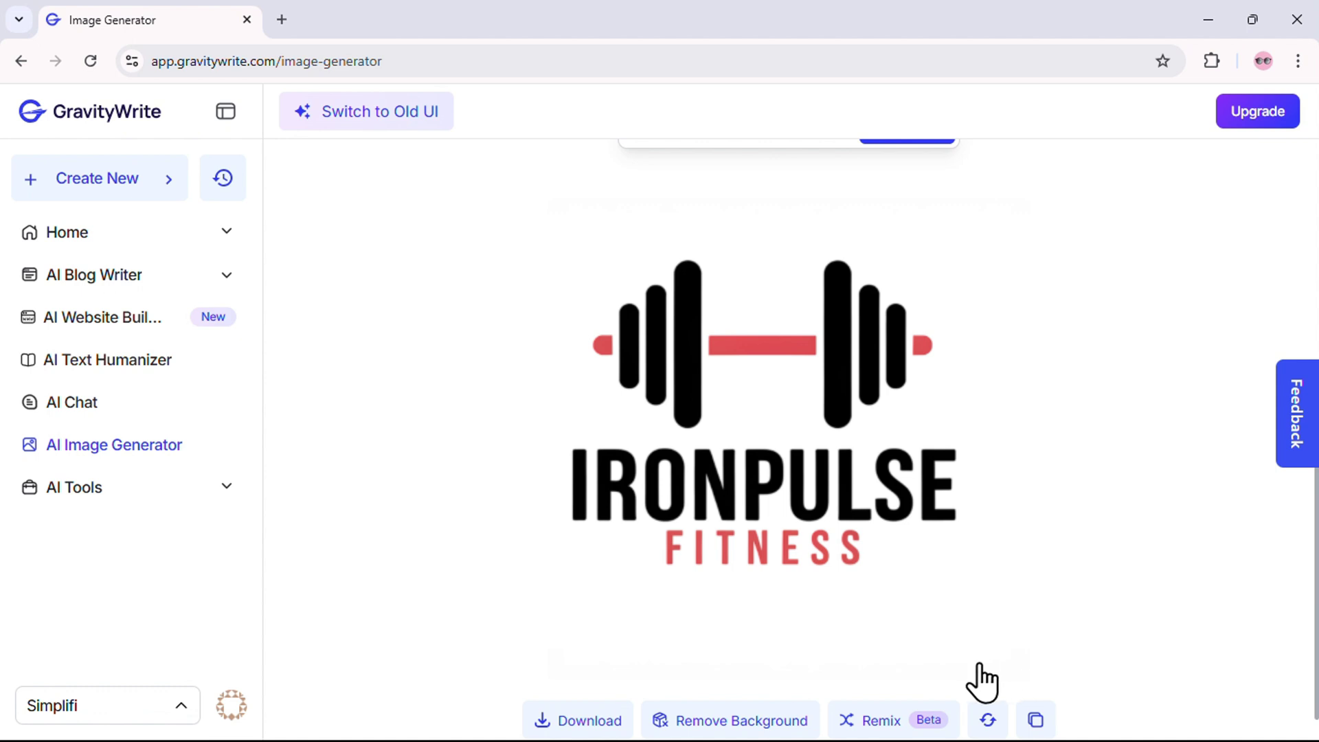
{"action": "left_click", "coordinate": [768, 718]}
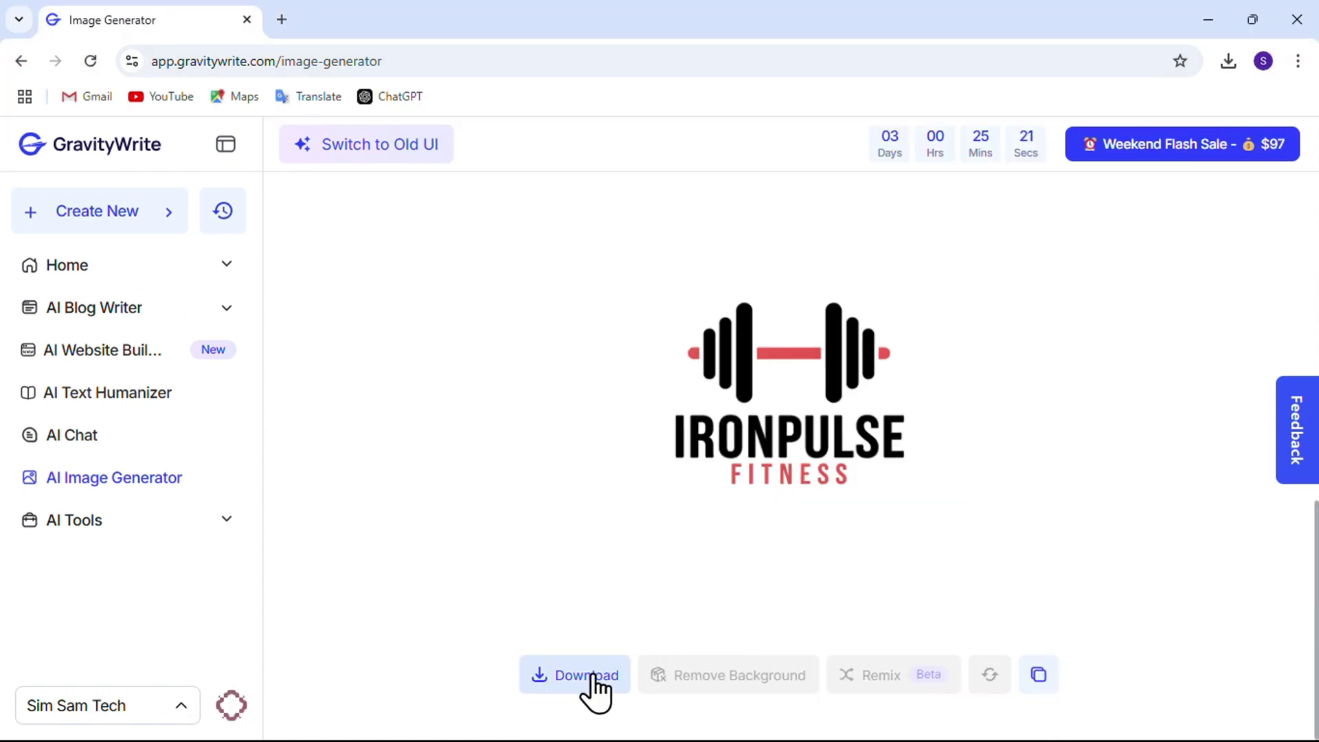
Download the generated logo as a 1024 x 1024 PNG and view it maximized in Photos
{"action": "left_click", "coordinate": [592, 675]}
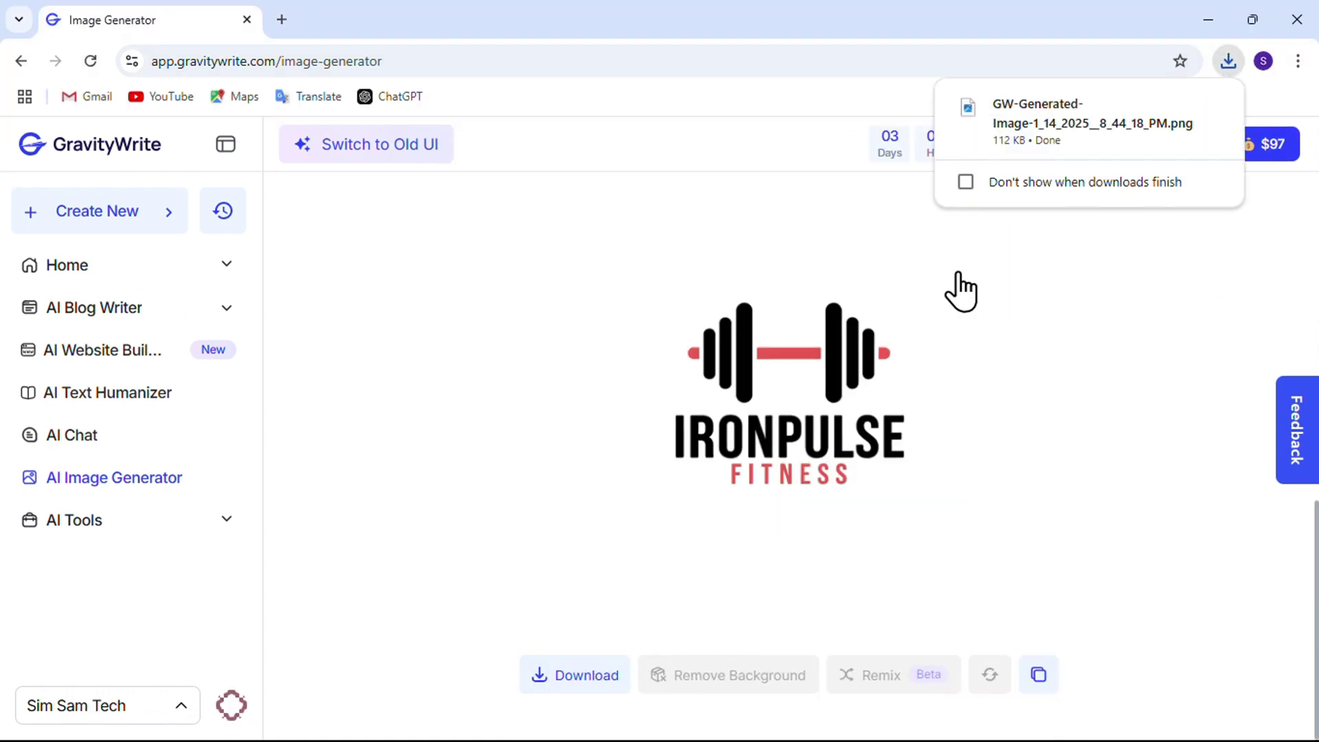
{"action": "left_click", "coordinate": [1073, 132]}
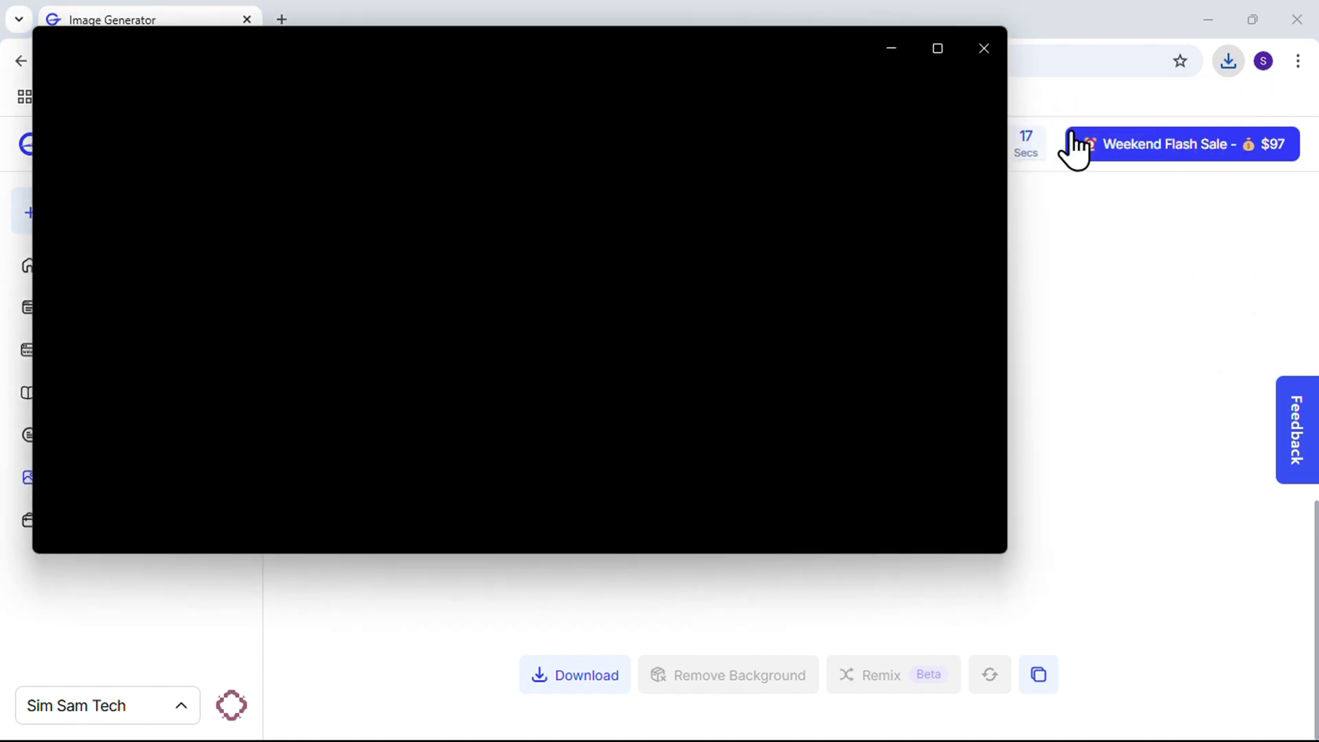
{"action": "left_click", "coordinate": [940, 48]}
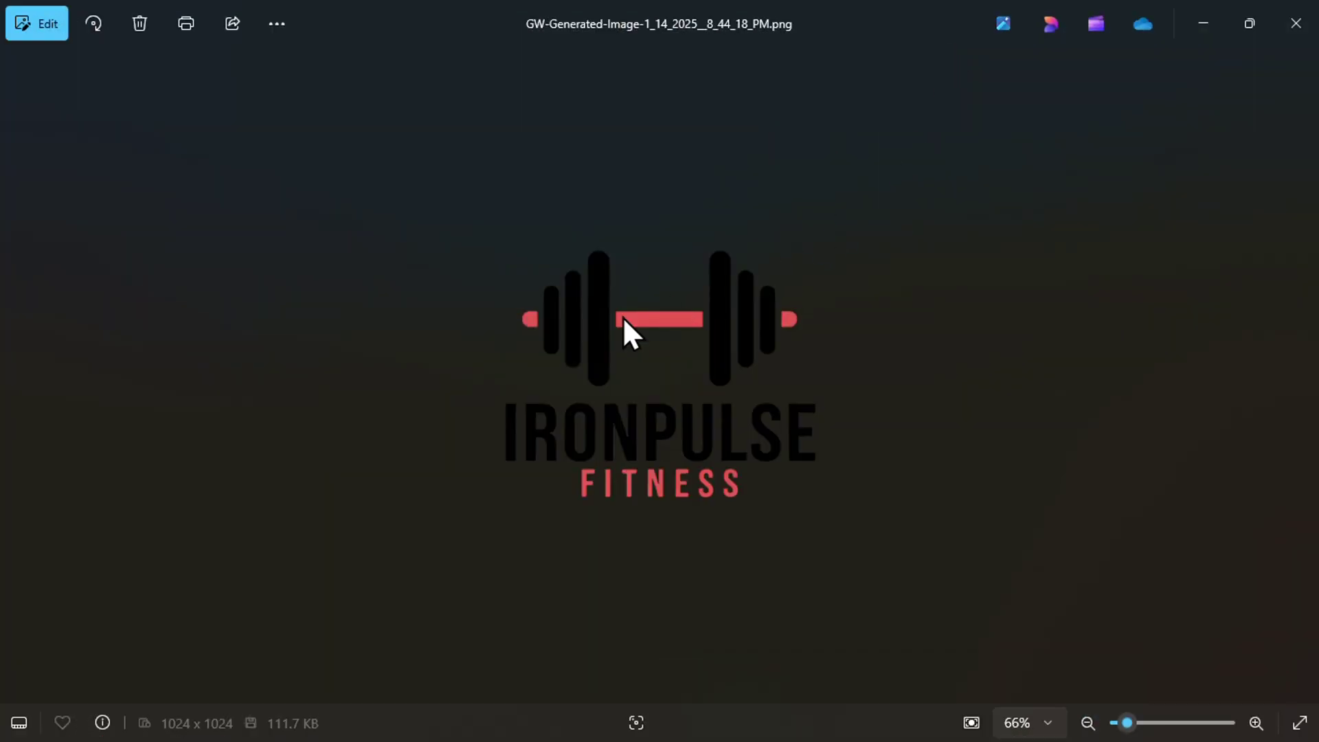
{"action": "scroll", "coordinate": [622, 318], "scroll_direction": "up", "scroll_amount": 3}
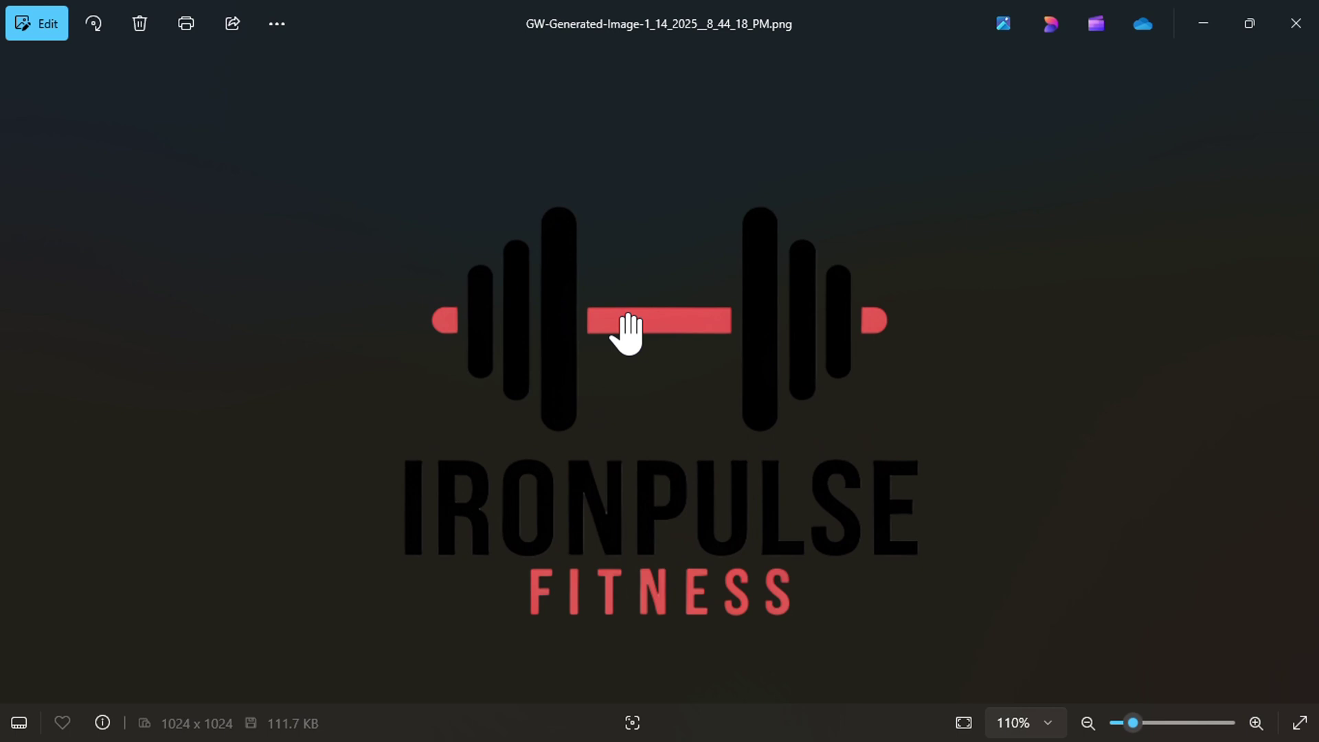
{"action": "scroll", "coordinate": [627, 334], "scroll_direction": "down", "scroll_amount": 2}
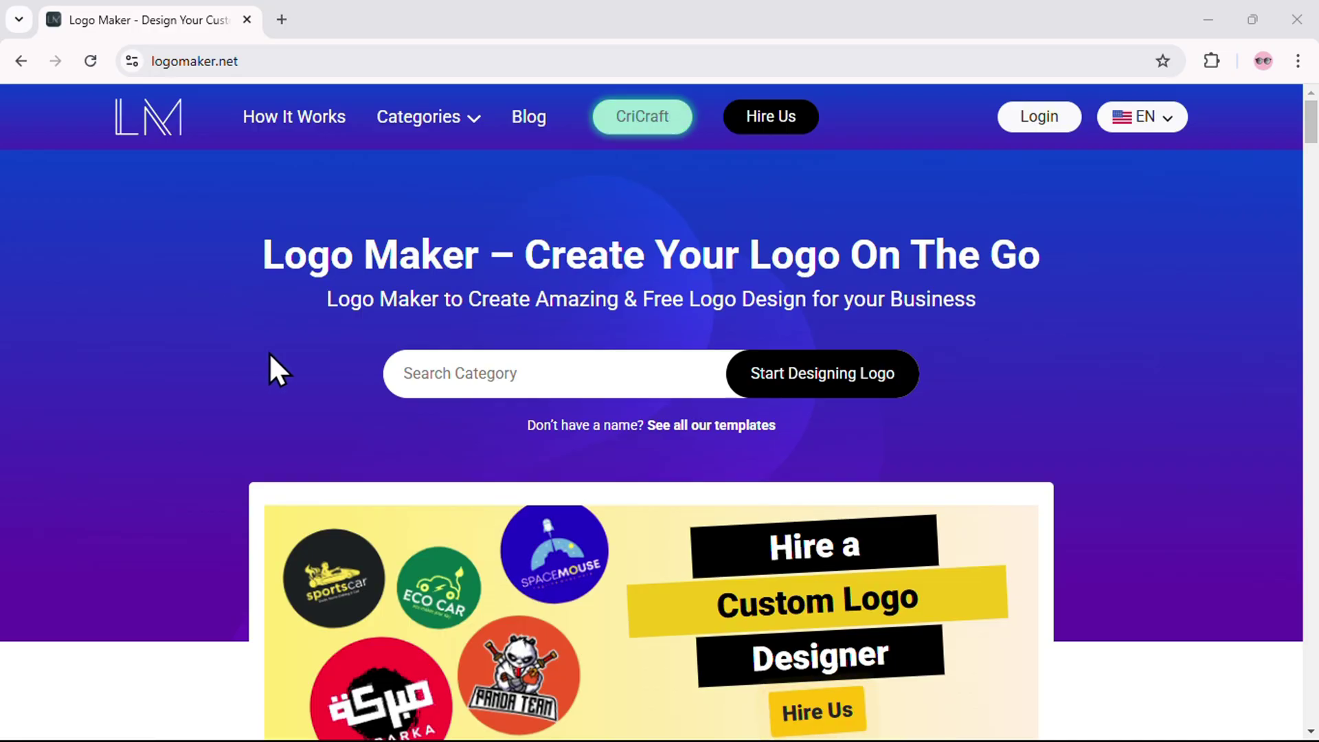
Browse LogoMaker's logo categories and open the Business templates
{"action": "scroll", "coordinate": [640, 440], "scroll_direction": "down", "scroll_amount": 10}
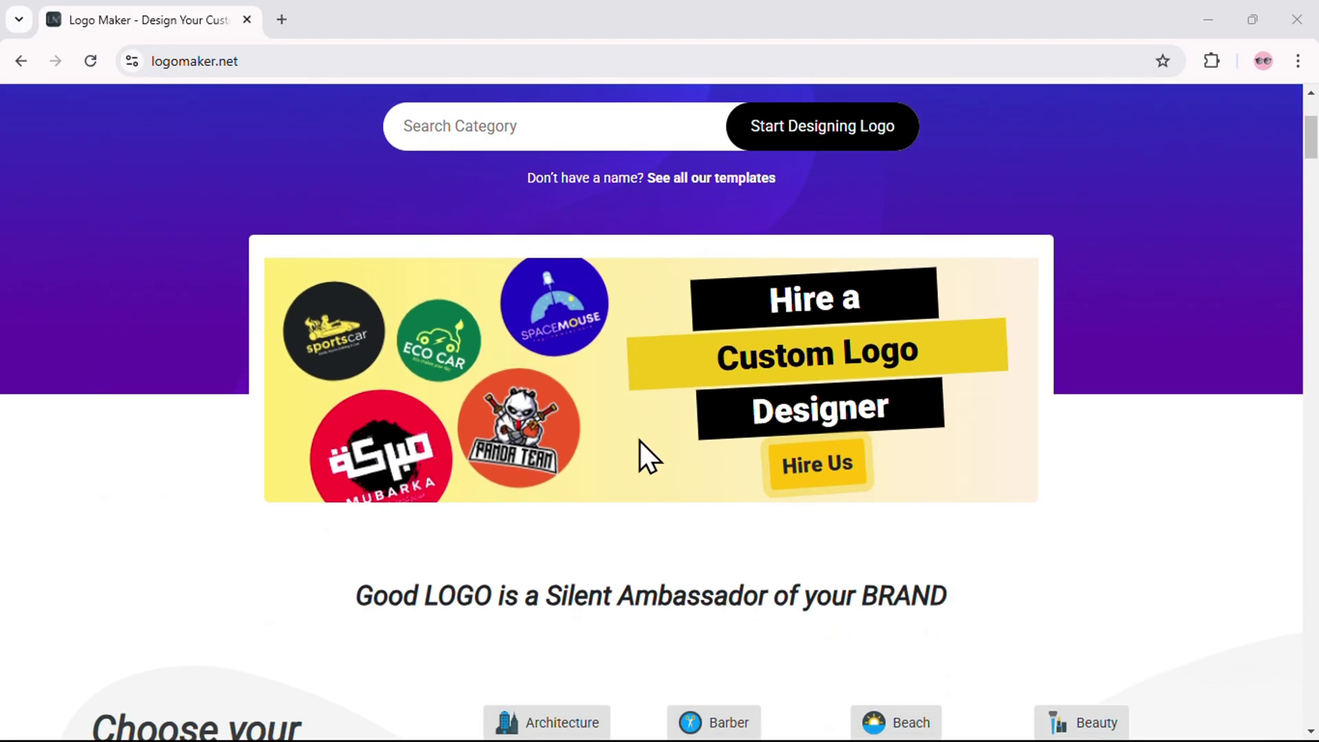
{"action": "scroll", "coordinate": [640, 439], "scroll_direction": "down", "scroll_amount": 15}
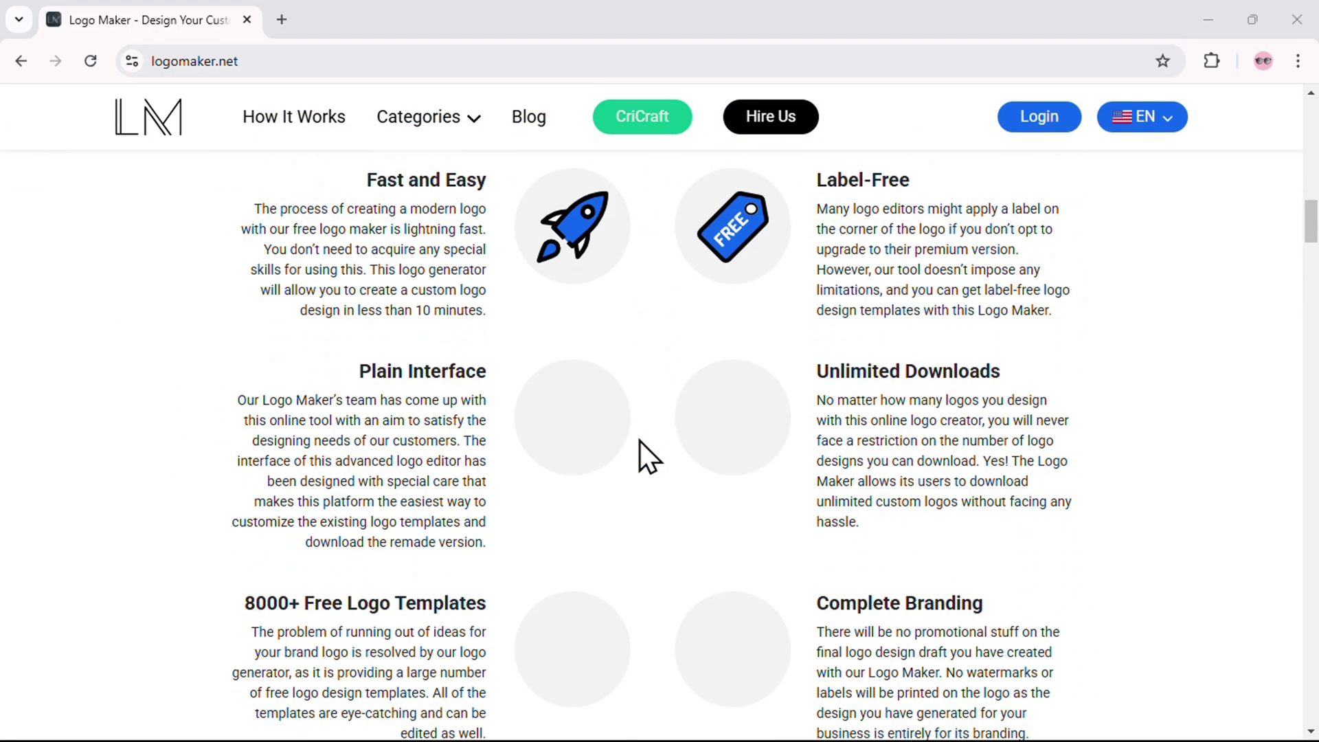
{"action": "scroll", "coordinate": [638, 439], "scroll_direction": "up", "scroll_amount": 20}
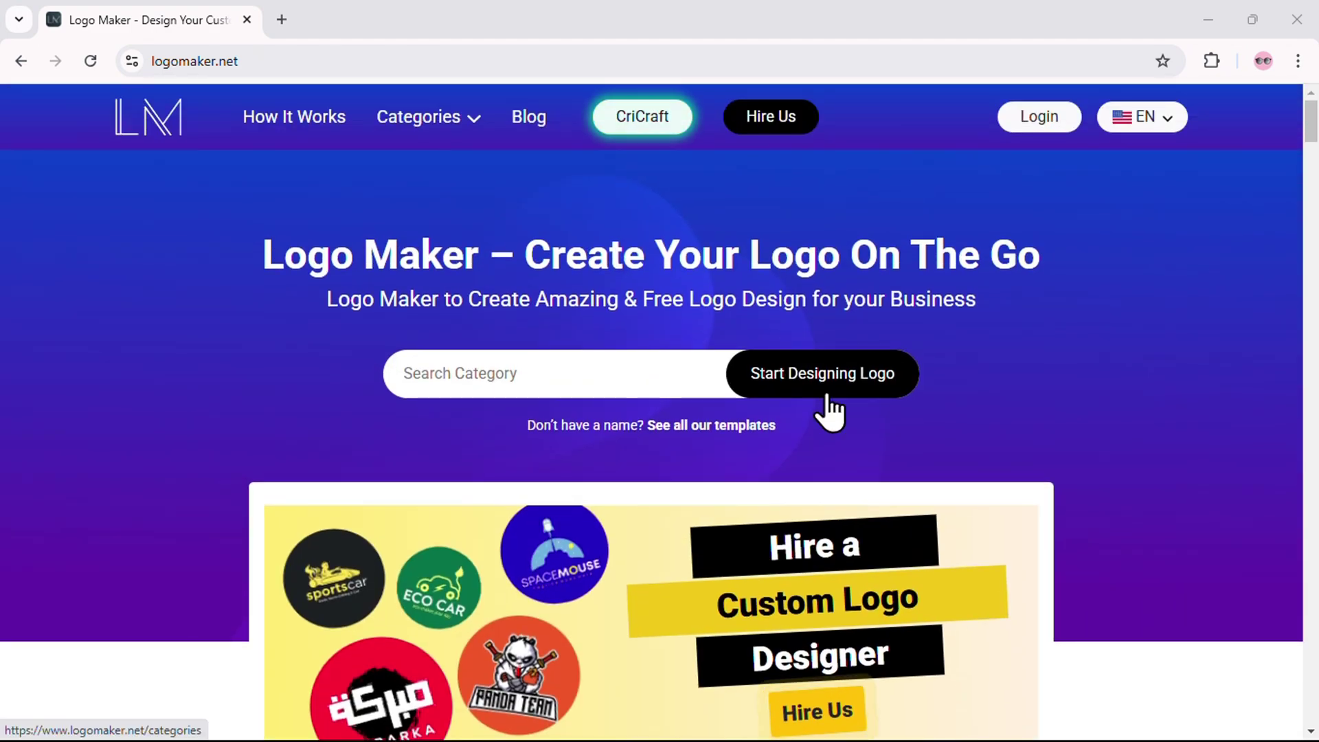
{"action": "left_click", "coordinate": [830, 411]}
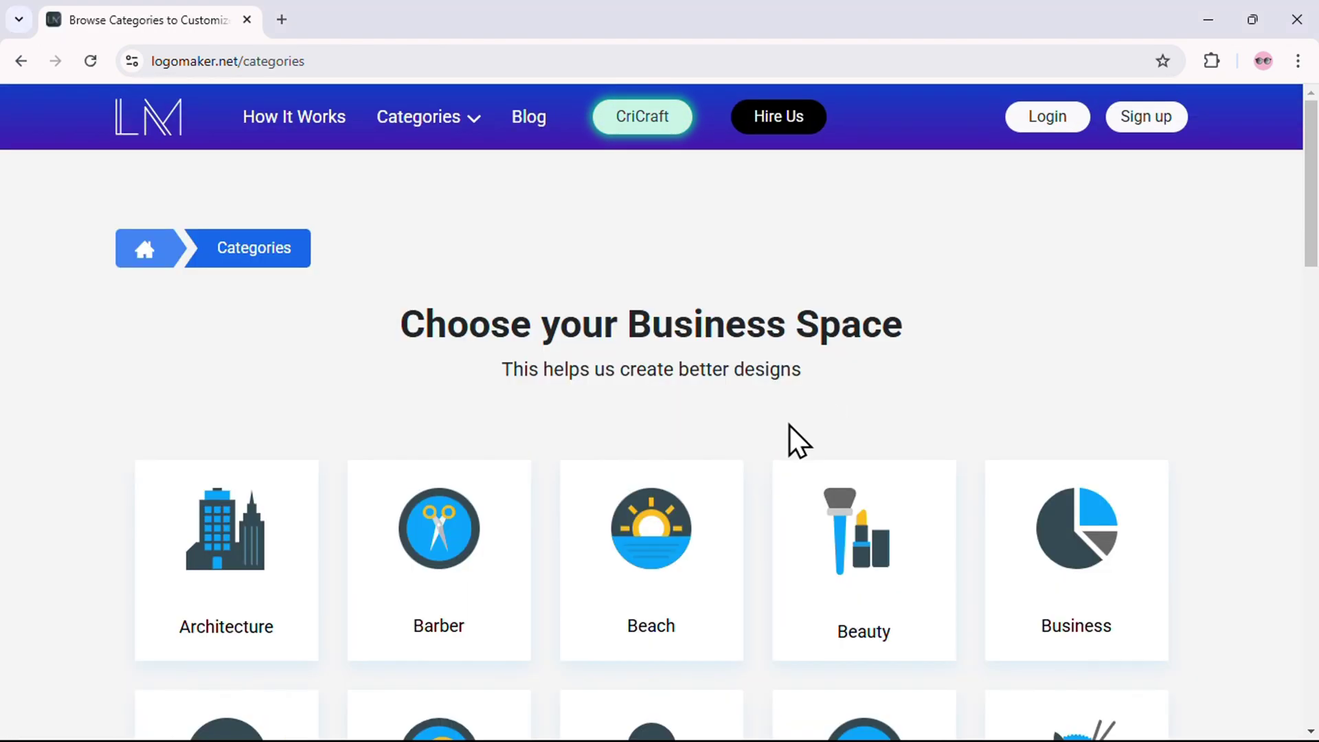
{"action": "scroll", "coordinate": [790, 426], "scroll_direction": "down", "scroll_amount": 5}
{"action": "scroll", "coordinate": [789, 426], "scroll_direction": "down", "scroll_amount": 10}
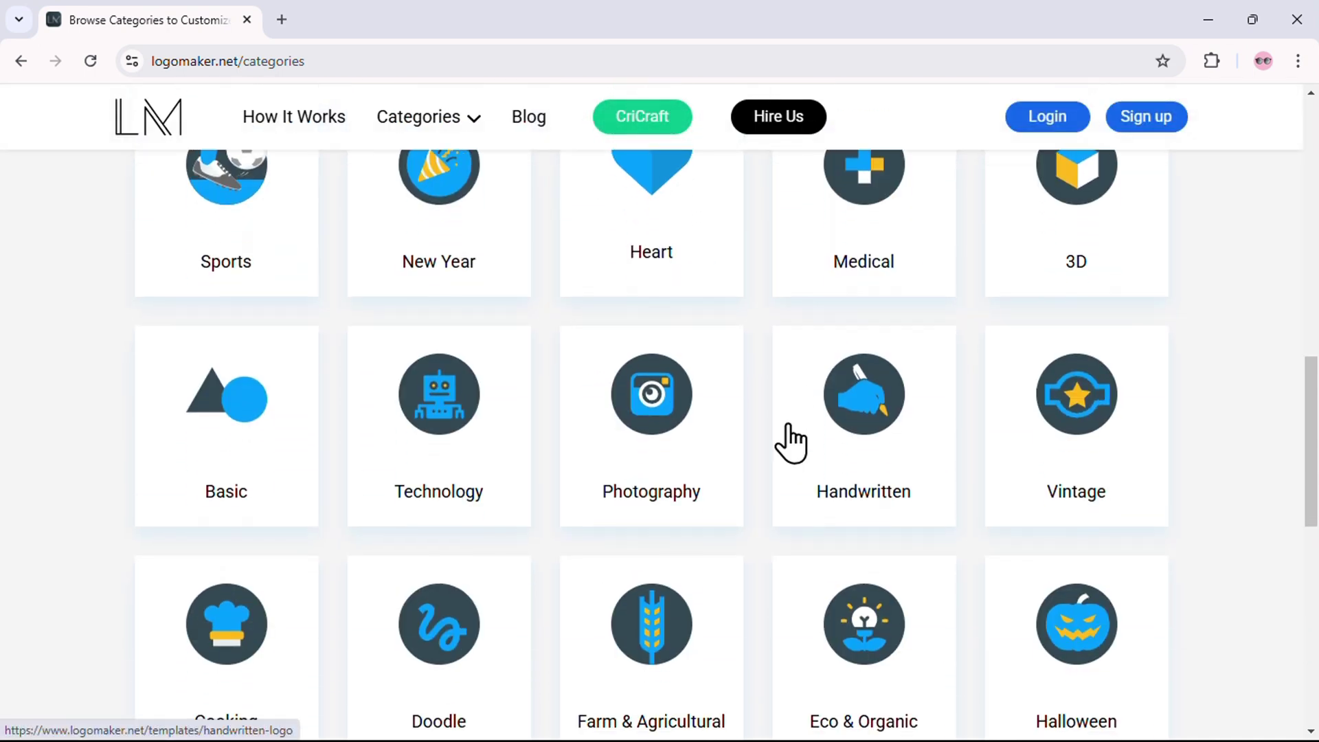
{"action": "scroll", "coordinate": [789, 429], "scroll_direction": "down", "scroll_amount": 5}
{"action": "scroll", "coordinate": [789, 429], "scroll_direction": "up", "scroll_amount": 9}
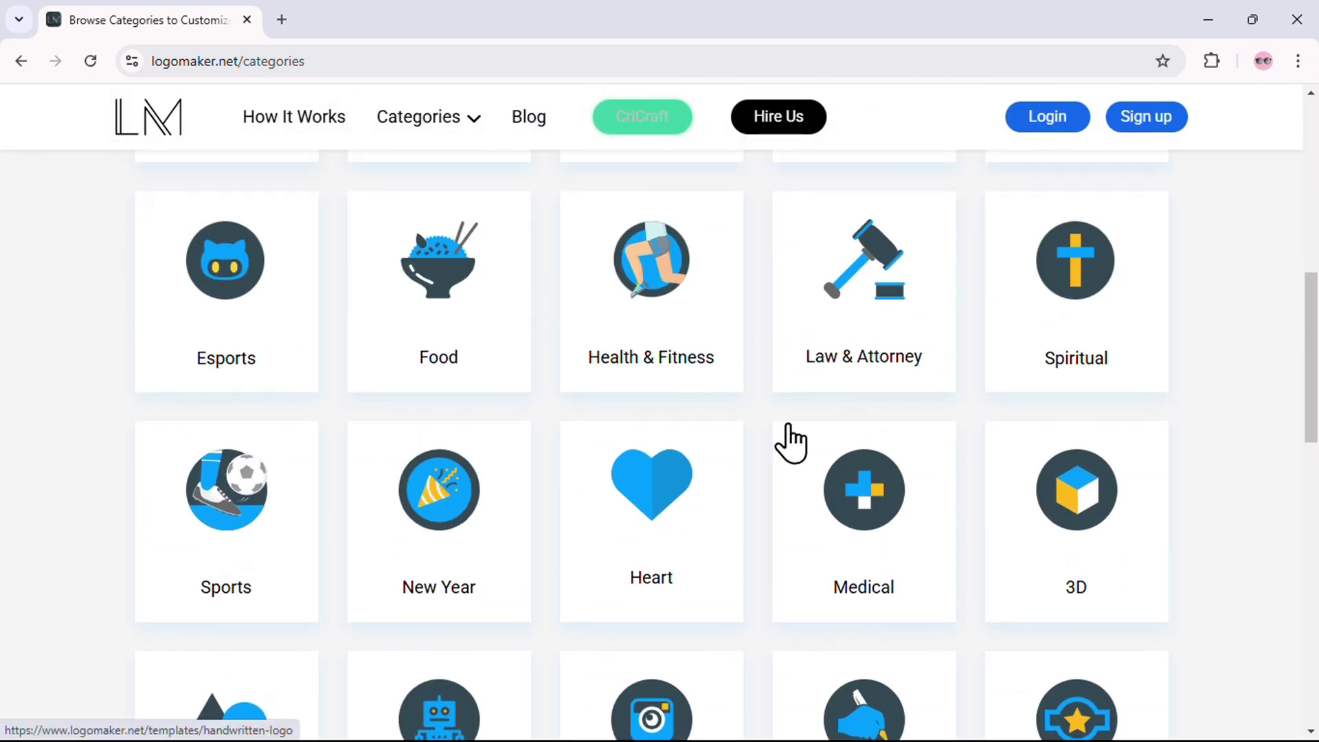
{"action": "scroll", "coordinate": [789, 429], "scroll_direction": "up", "scroll_amount": 8}
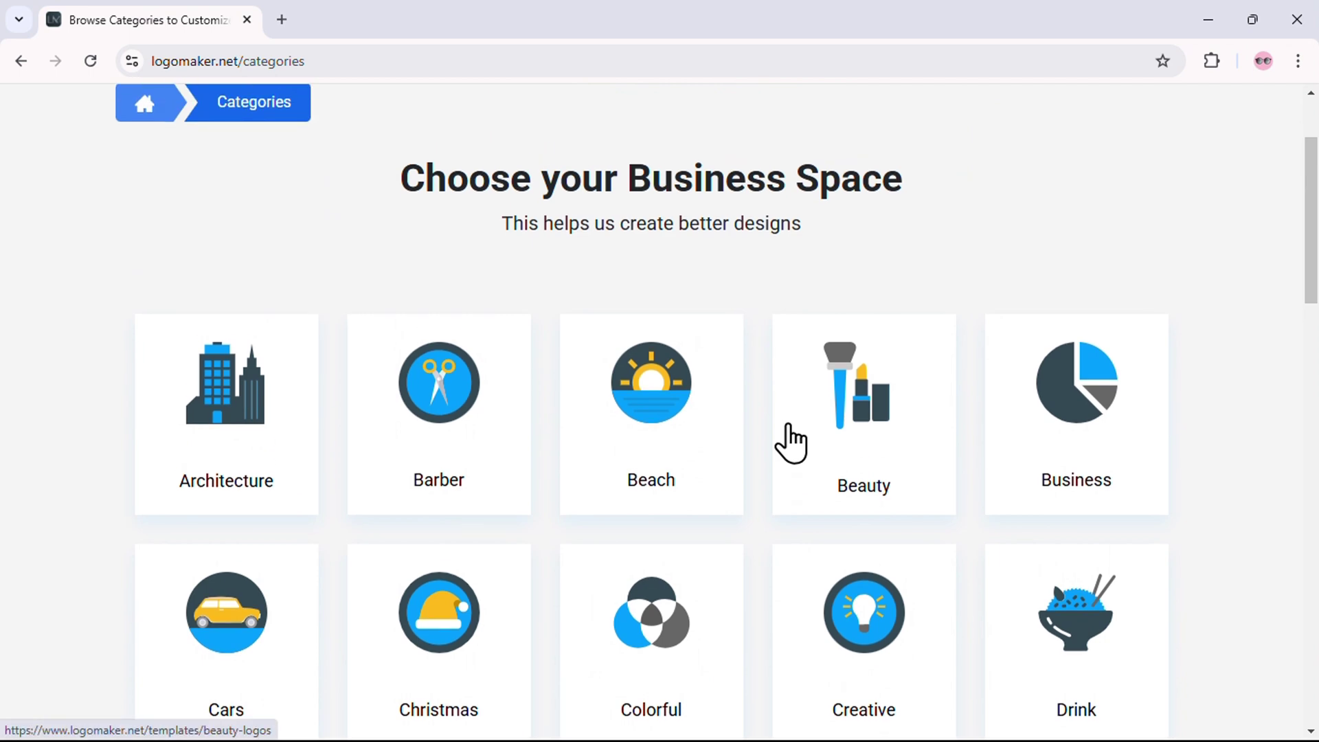
{"action": "scroll", "coordinate": [790, 443], "scroll_direction": "up", "scroll_amount": 1}
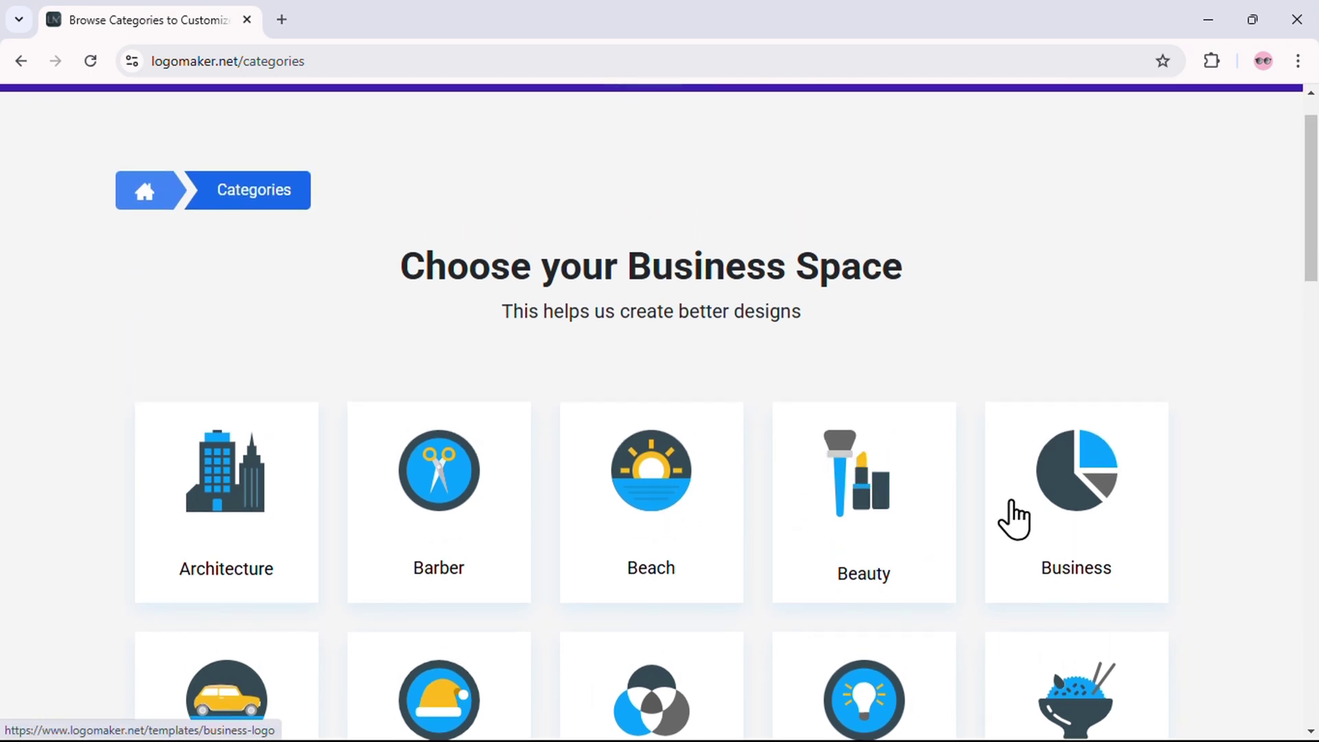
{"action": "left_click", "coordinate": [1064, 535]}
Open the businesscube template in the editor and select its cube icon
{"action": "scroll", "coordinate": [1013, 430], "scroll_direction": "down", "scroll_amount": 5}
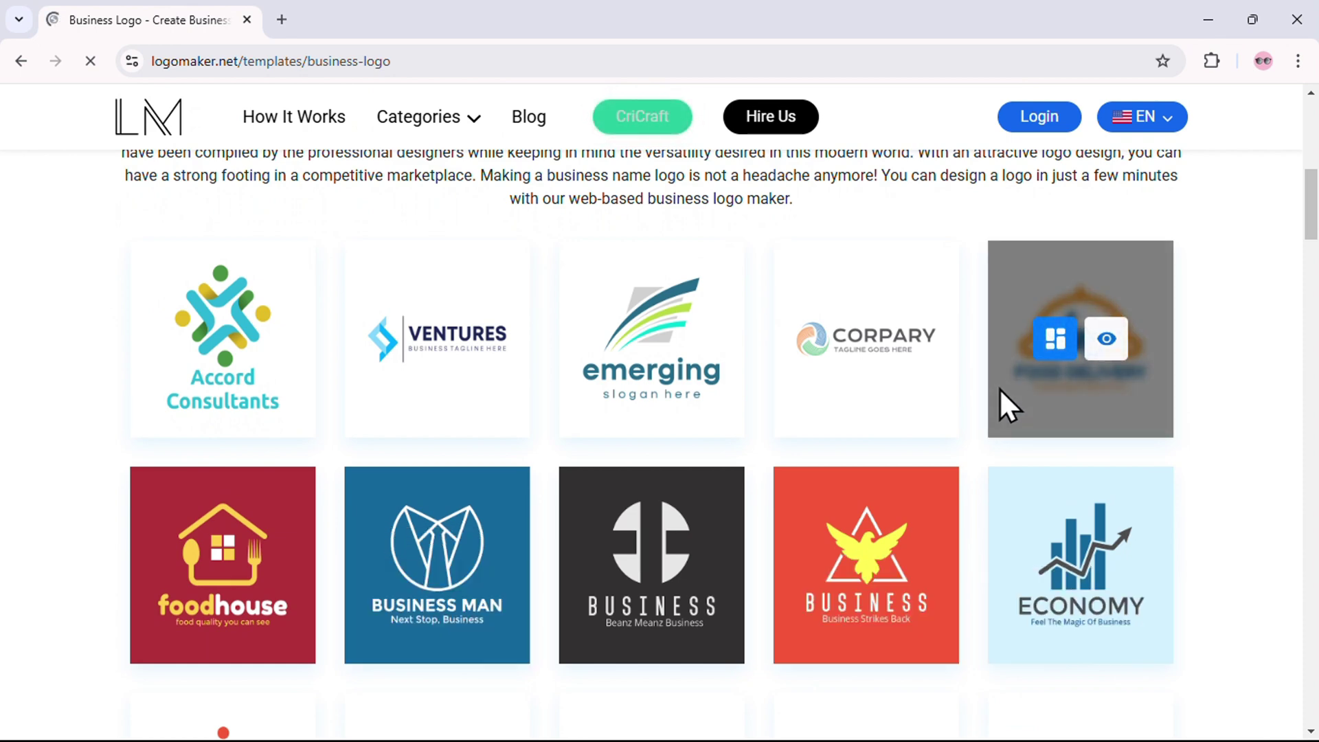
{"action": "scroll", "coordinate": [1000, 402], "scroll_direction": "down", "scroll_amount": 2}
{"action": "scroll", "coordinate": [1000, 402], "scroll_direction": "down", "scroll_amount": 3}
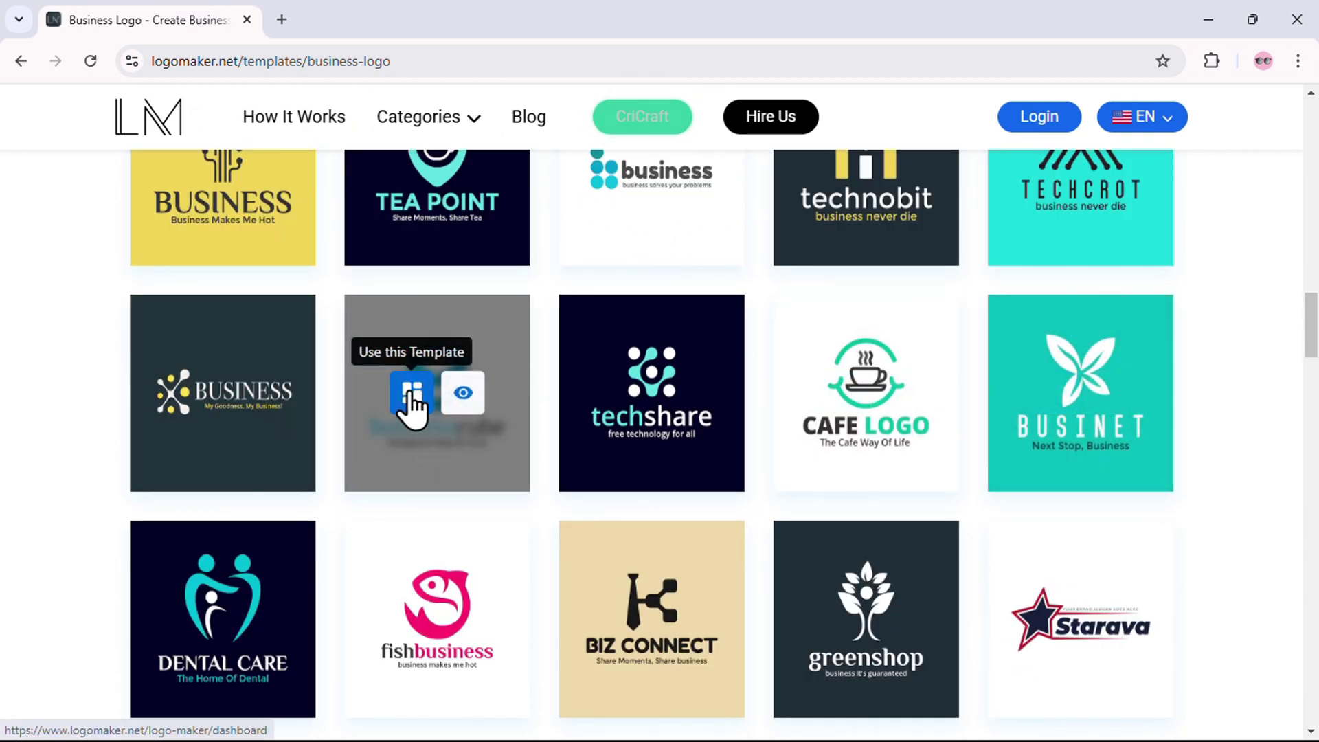
{"action": "left_click", "coordinate": [412, 397]}
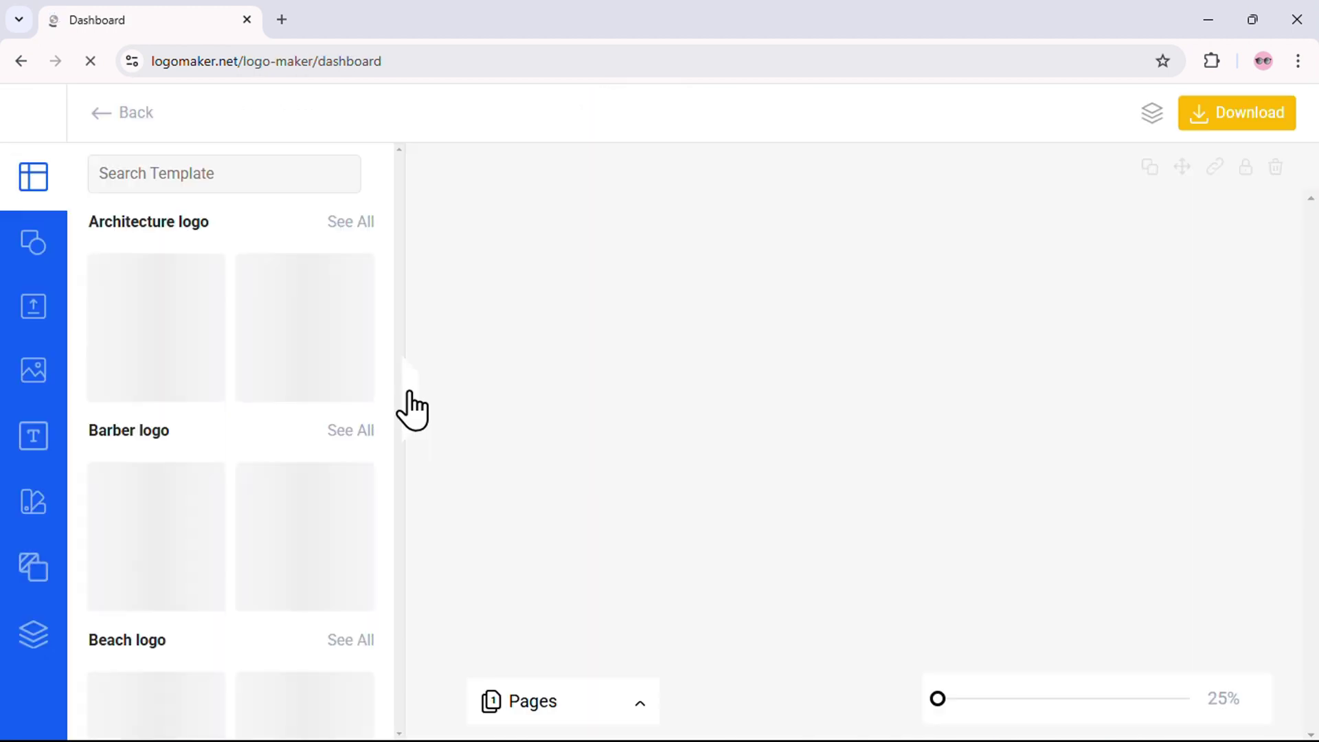
{"action": "left_click", "coordinate": [883, 406]}
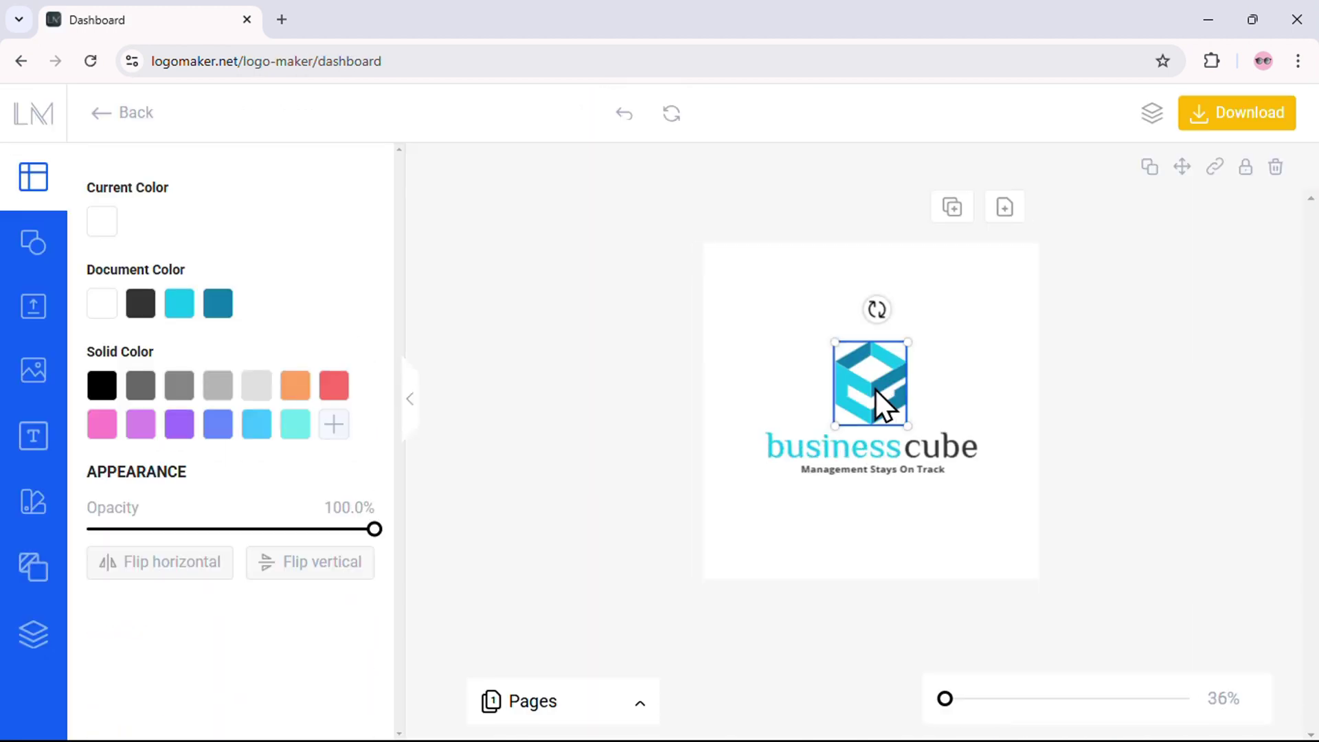
Try purple, orchid and grey on the cube, keep cyan, and make it smaller
{"action": "left_click", "coordinate": [179, 426]}
{"action": "left_click", "coordinate": [139, 434]}
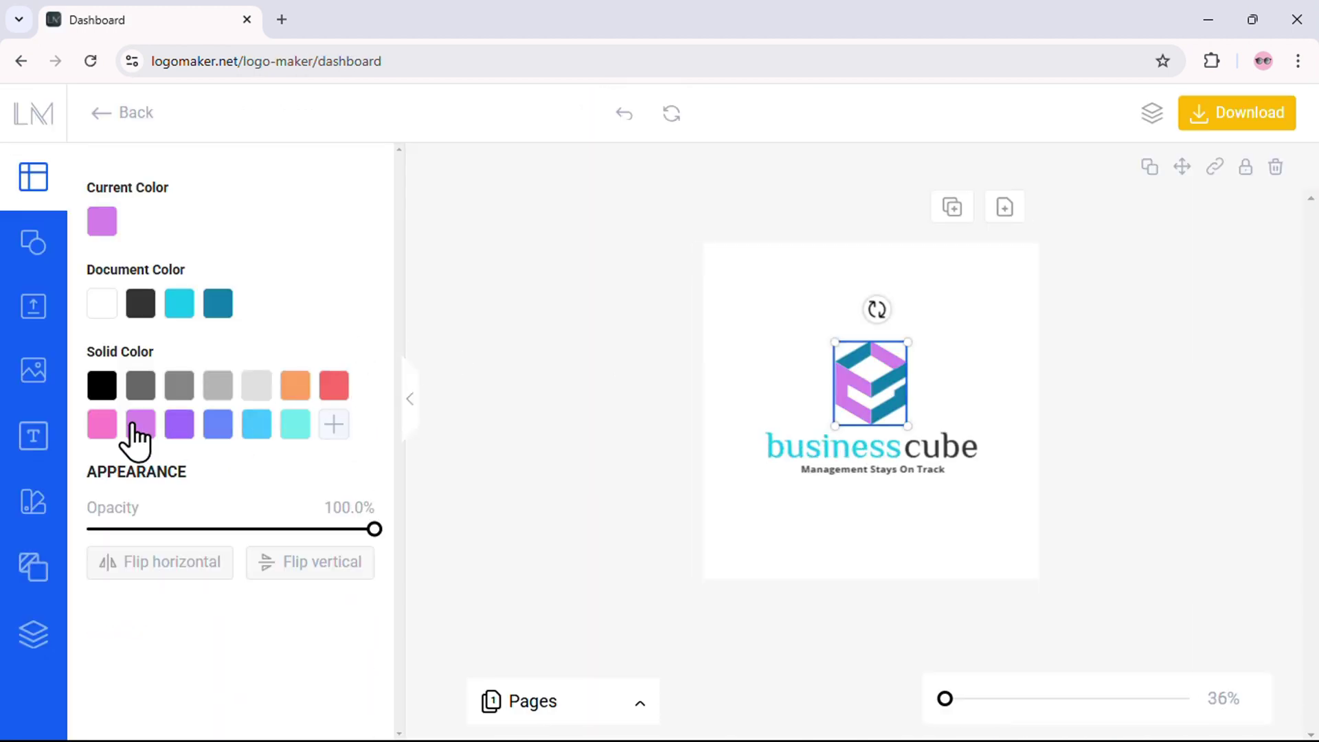
{"action": "left_click", "coordinate": [259, 395]}
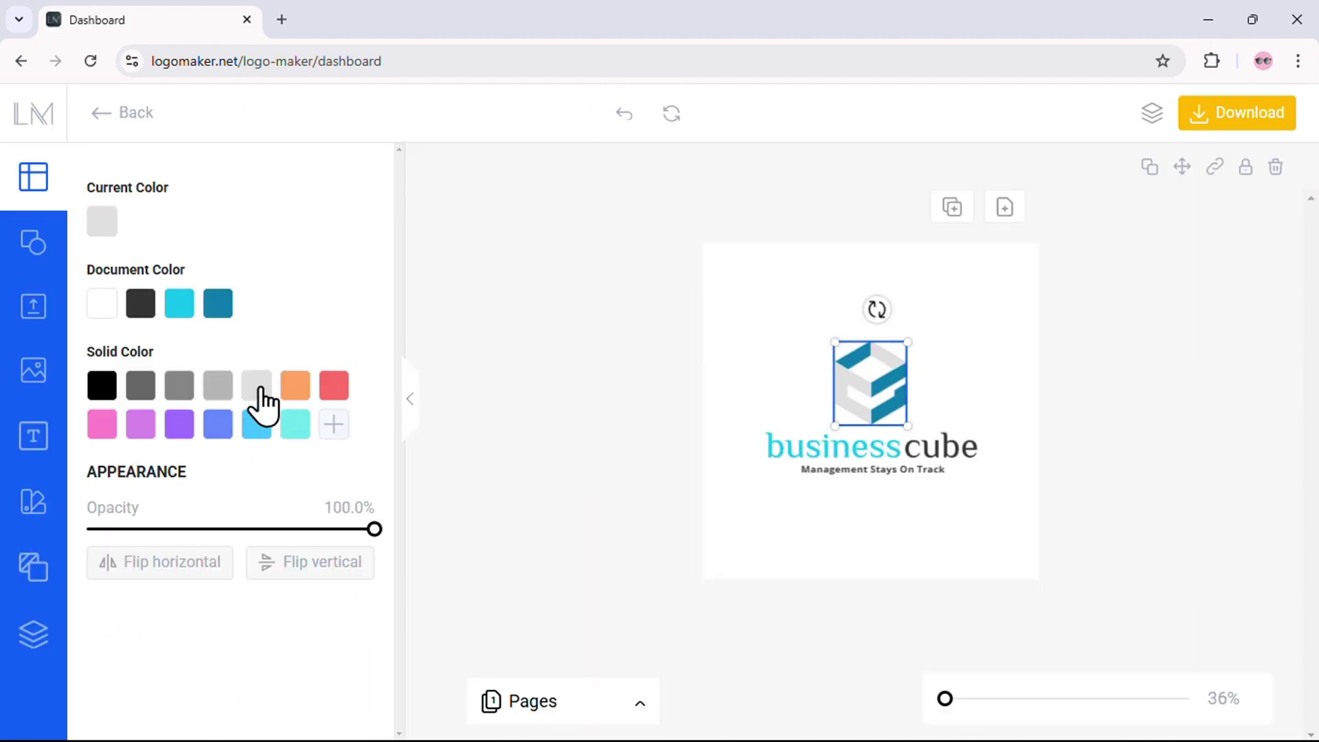
{"action": "left_click", "coordinate": [178, 308]}
{"action": "left_click_drag", "start_coordinate": [907, 344], "coordinate": [750, 397]}
Reassemble the teal and cyan cube pieces, then move the name and tagline beside it
{"action": "left_click", "coordinate": [903, 380]}
{"action": "left_click", "coordinate": [851, 400]}
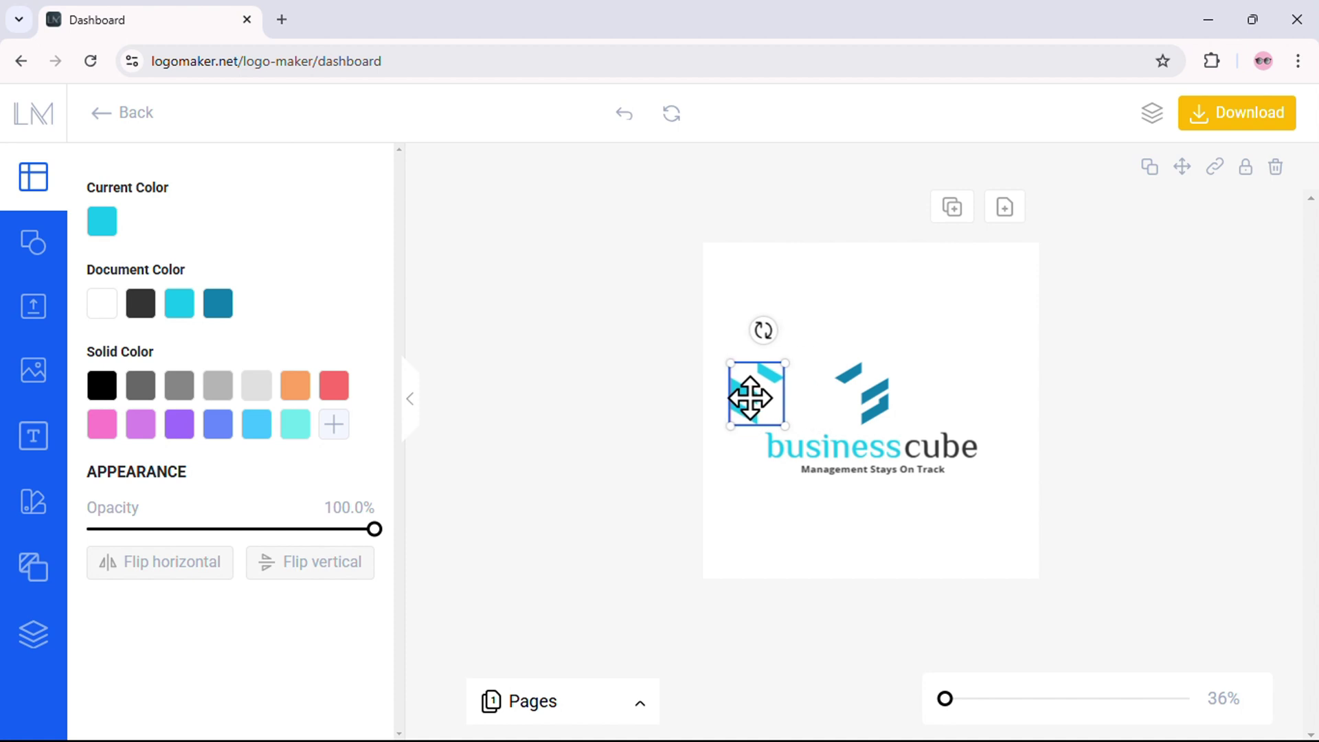
{"action": "left_click", "coordinate": [876, 399]}
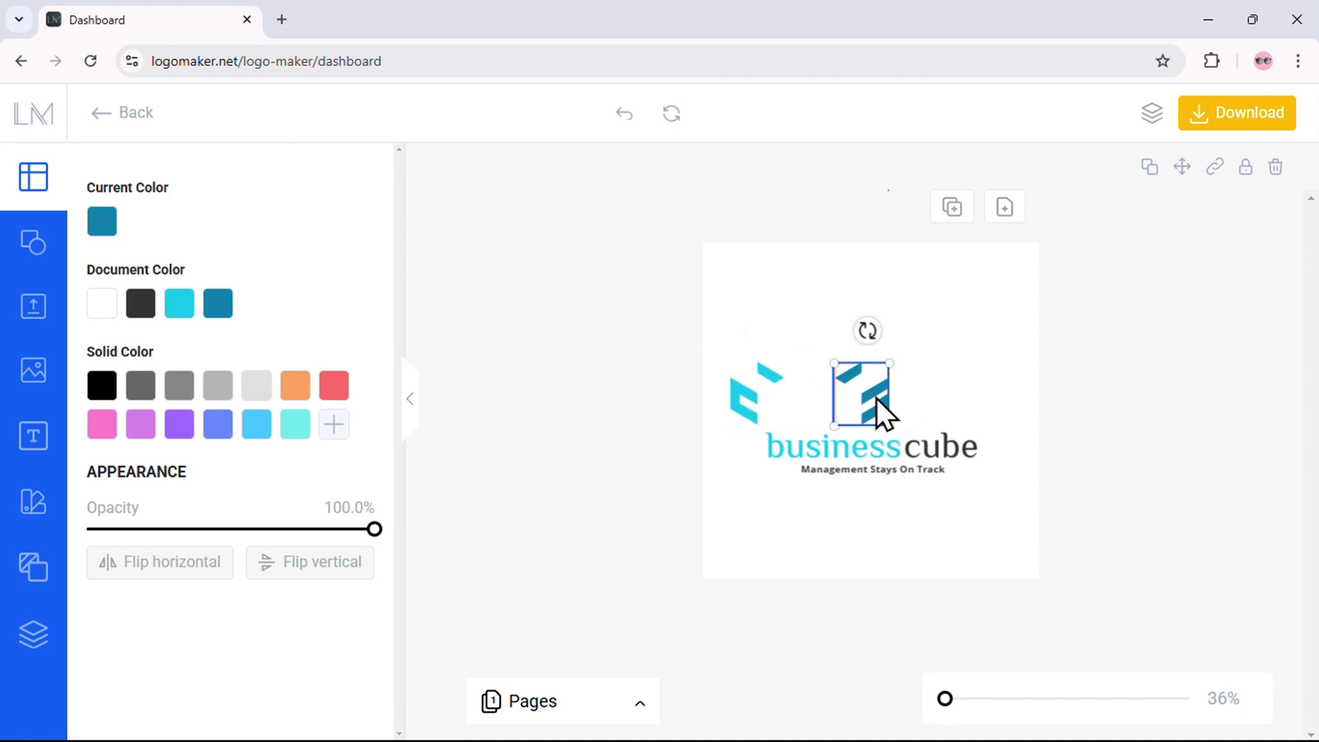
{"action": "left_click_drag", "start_coordinate": [872, 398], "coordinate": [777, 412]}
{"action": "left_click_drag", "start_coordinate": [849, 445], "coordinate": [883, 380]}
{"action": "left_click_drag", "start_coordinate": [932, 439], "coordinate": [961, 365]}
{"action": "left_click", "coordinate": [873, 470]}
{"action": "left_click_drag", "start_coordinate": [874, 469], "coordinate": [901, 405]}
Rename the logo name text to NexaSphere
{"action": "double_click", "coordinate": [931, 387]}
{"action": "type", "text": "Ne"}
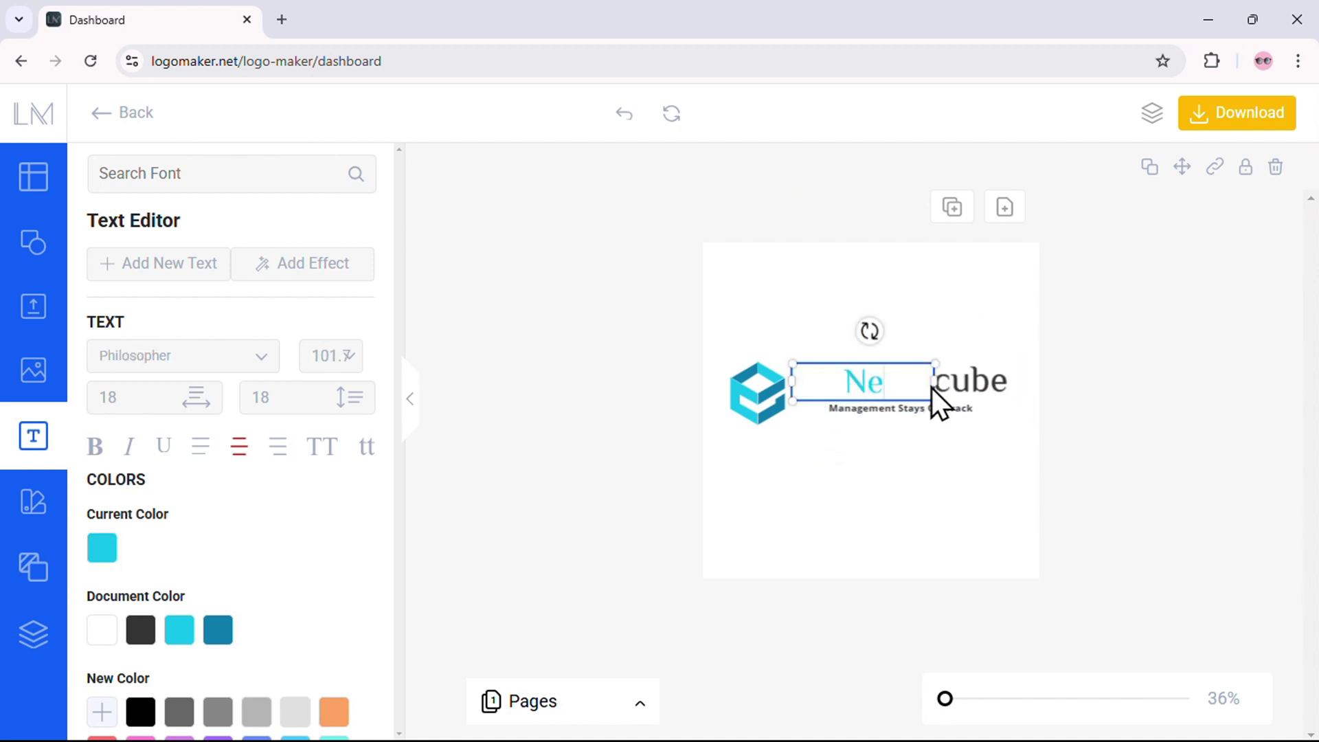
{"action": "type", "text": "xaSphere"}
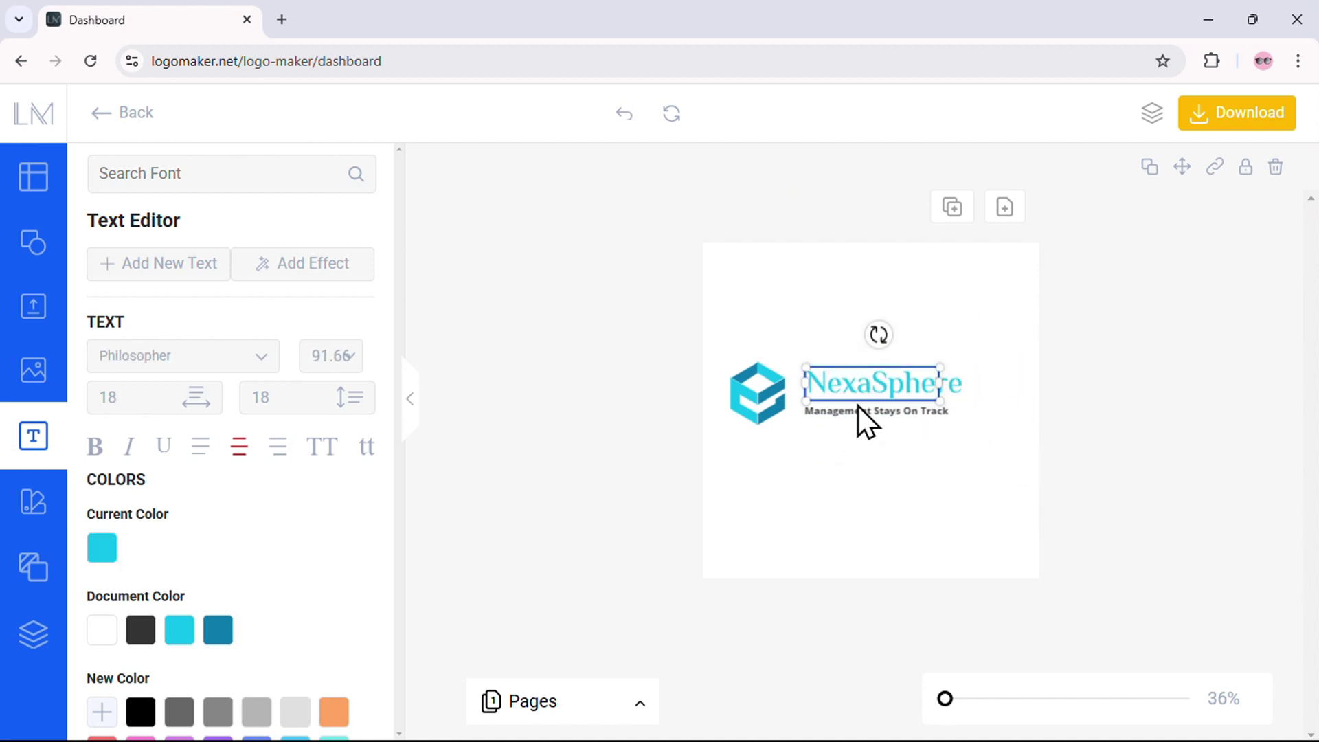
{"action": "left_click", "coordinate": [858, 411]}
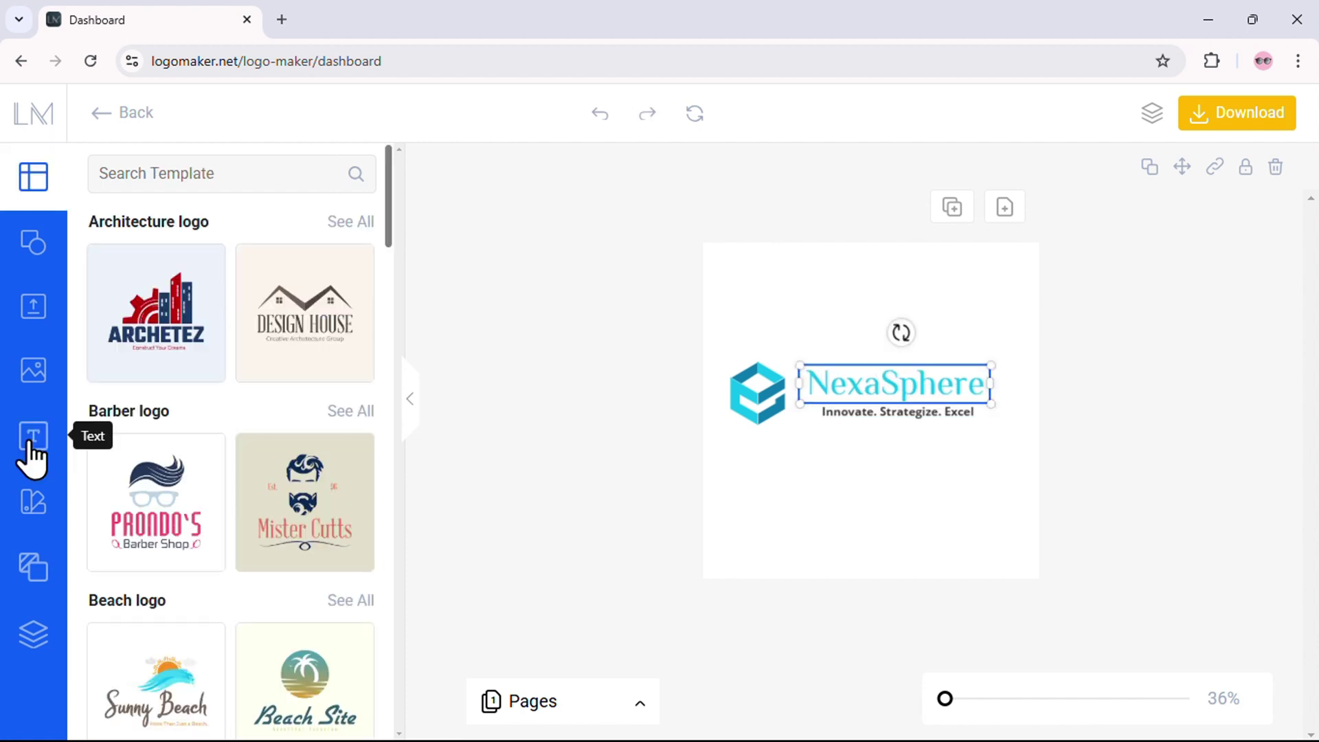
Search fonts for Poppins-Medium, shrink the name, and nudge the tagline slightly left
{"action": "left_click", "coordinate": [32, 447]}
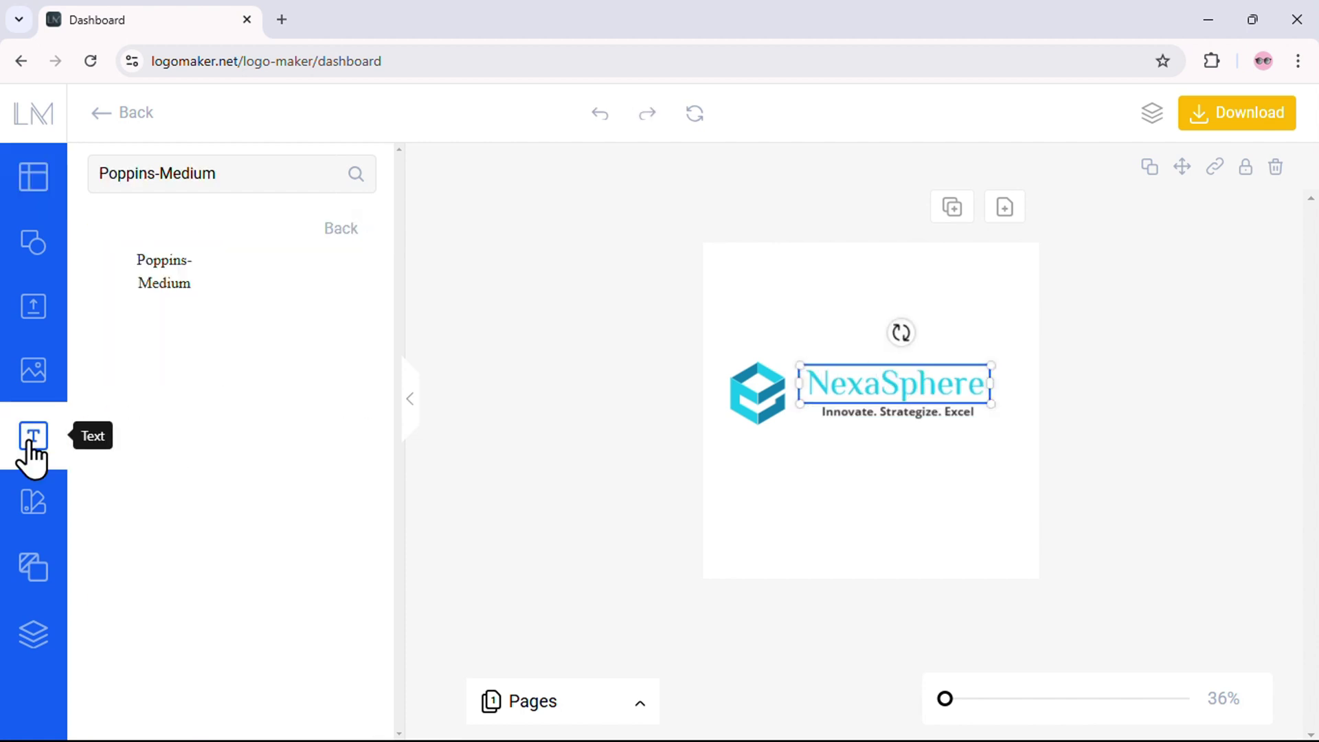
{"action": "left_click", "coordinate": [242, 177]}
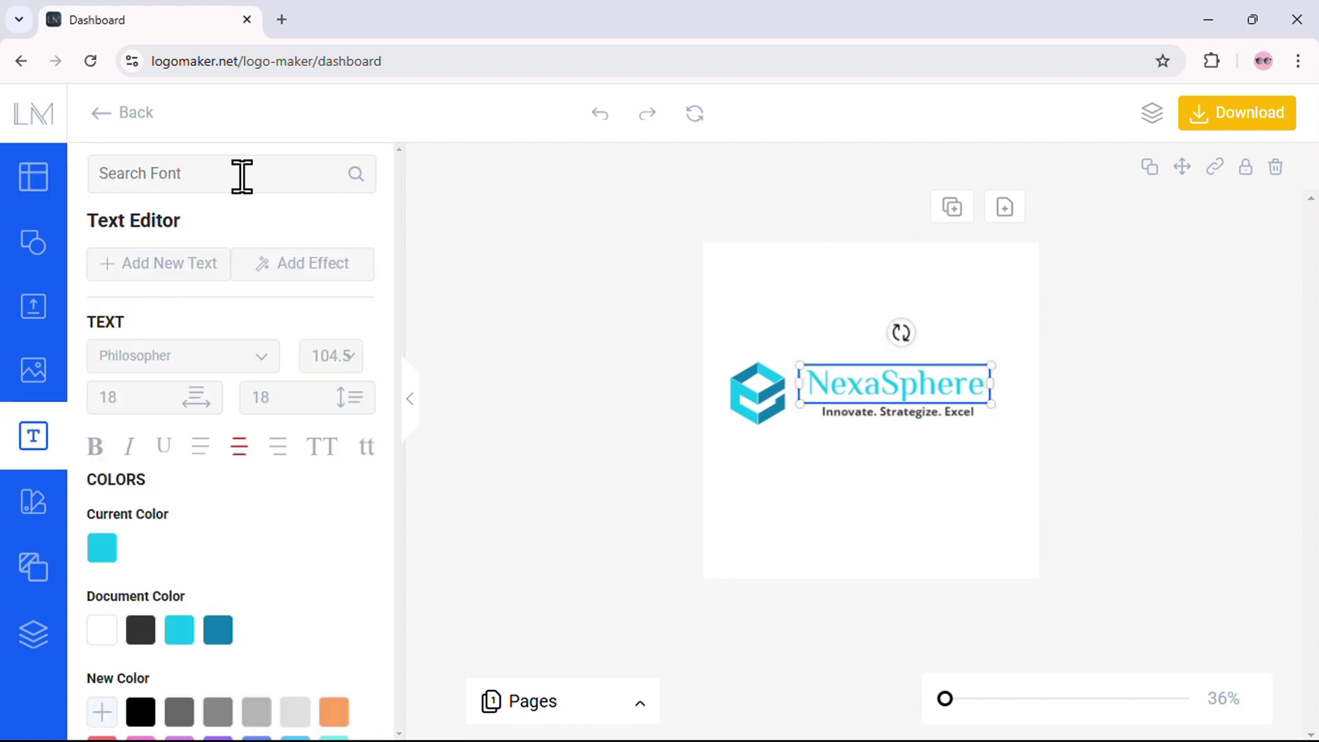
{"action": "left_click_drag", "start_coordinate": [990, 365], "coordinate": [982, 363]}
{"action": "left_click", "coordinate": [908, 410]}
{"action": "left_click_drag", "start_coordinate": [909, 410], "coordinate": [905, 411]}
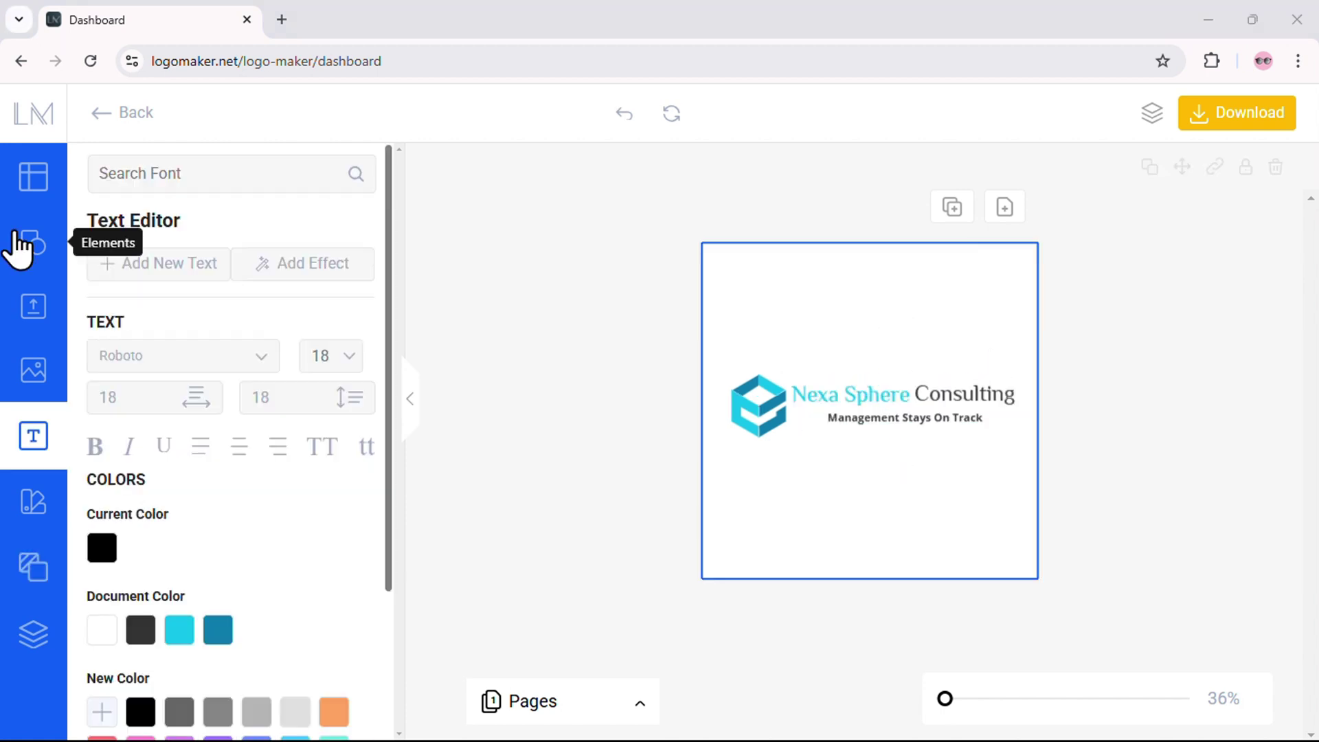
Add the abstract swirl icon from Icons and nudge it slightly up and right
{"action": "left_click", "coordinate": [25, 237]}
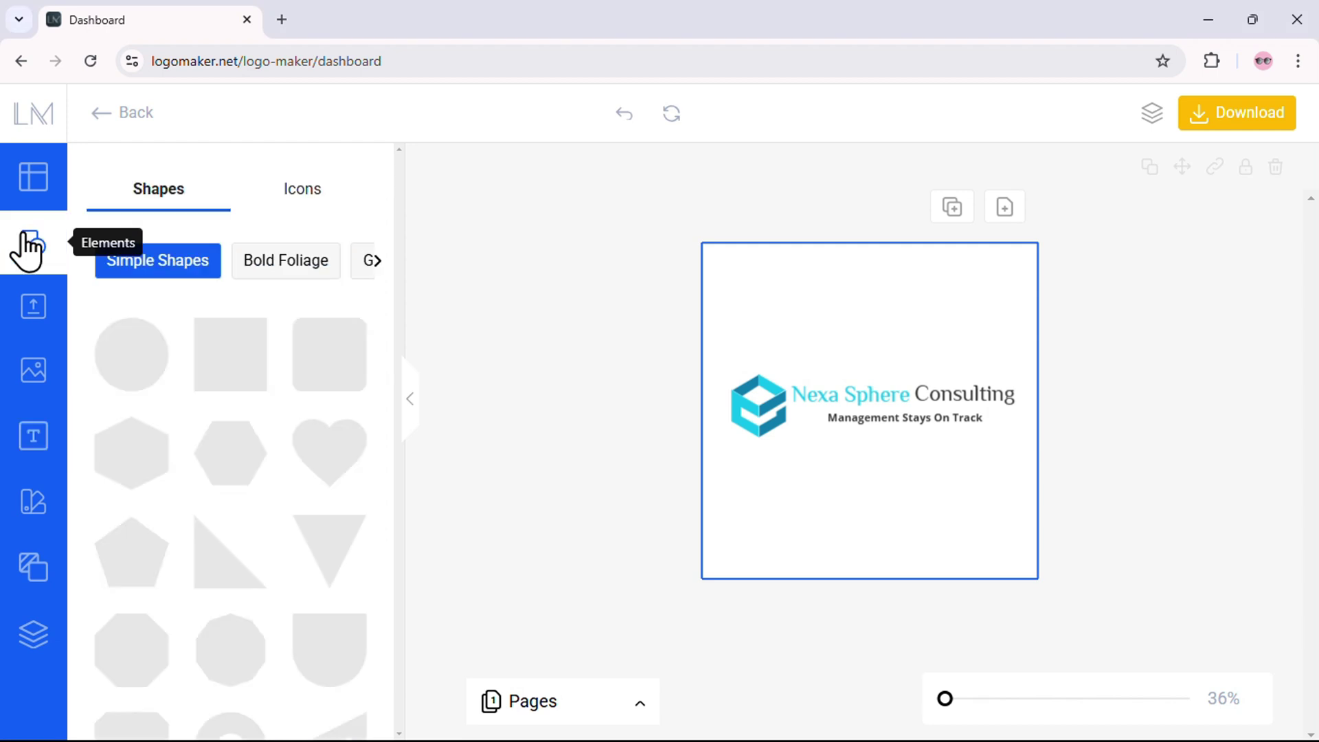
{"action": "left_click", "coordinate": [311, 189]}
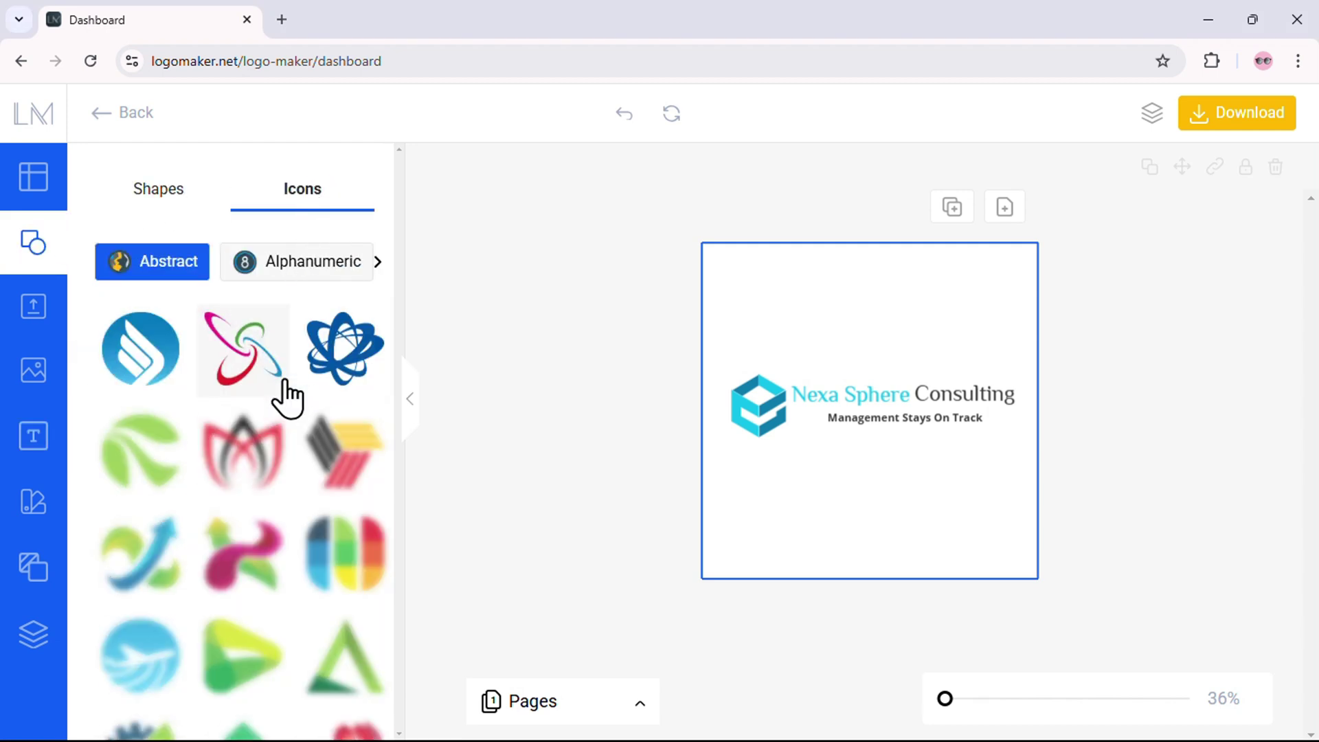
{"action": "scroll", "coordinate": [287, 397], "scroll_direction": "down", "scroll_amount": 4}
{"action": "scroll", "coordinate": [287, 397], "scroll_direction": "up", "scroll_amount": 5}
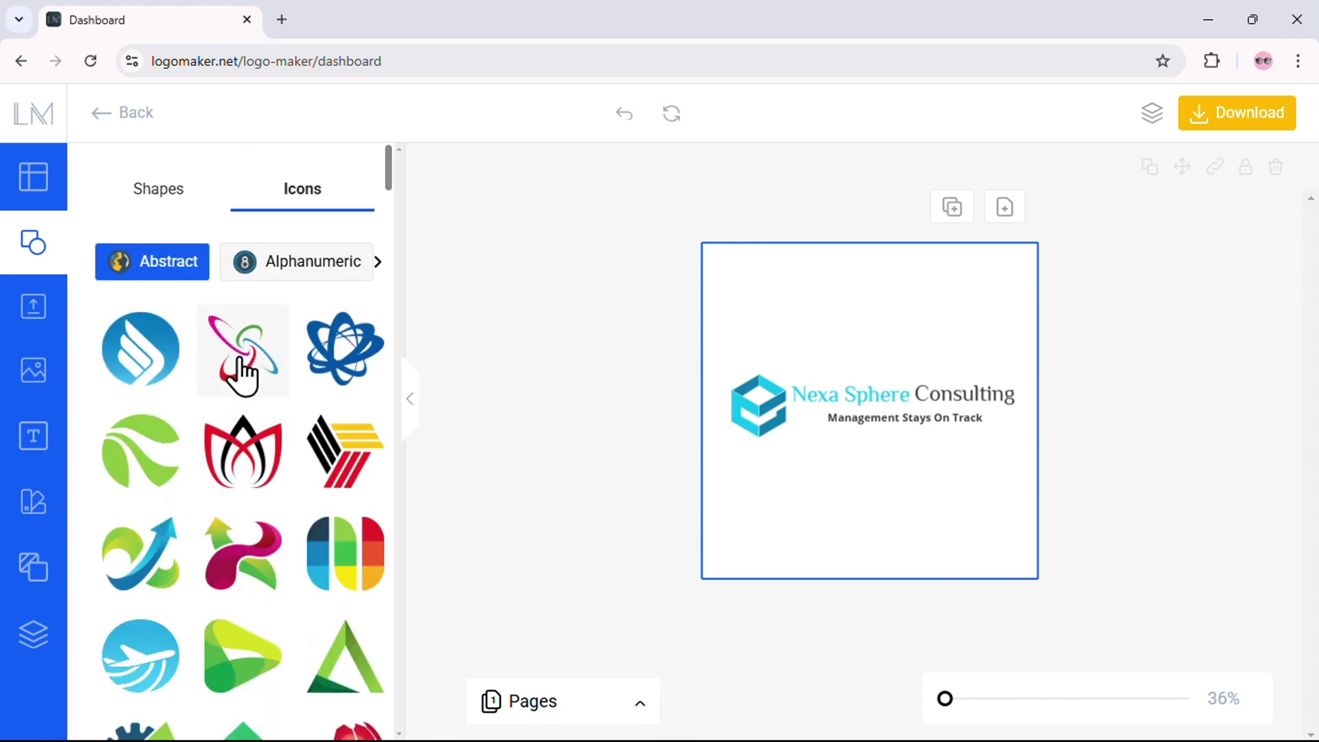
{"action": "left_click", "coordinate": [240, 371]}
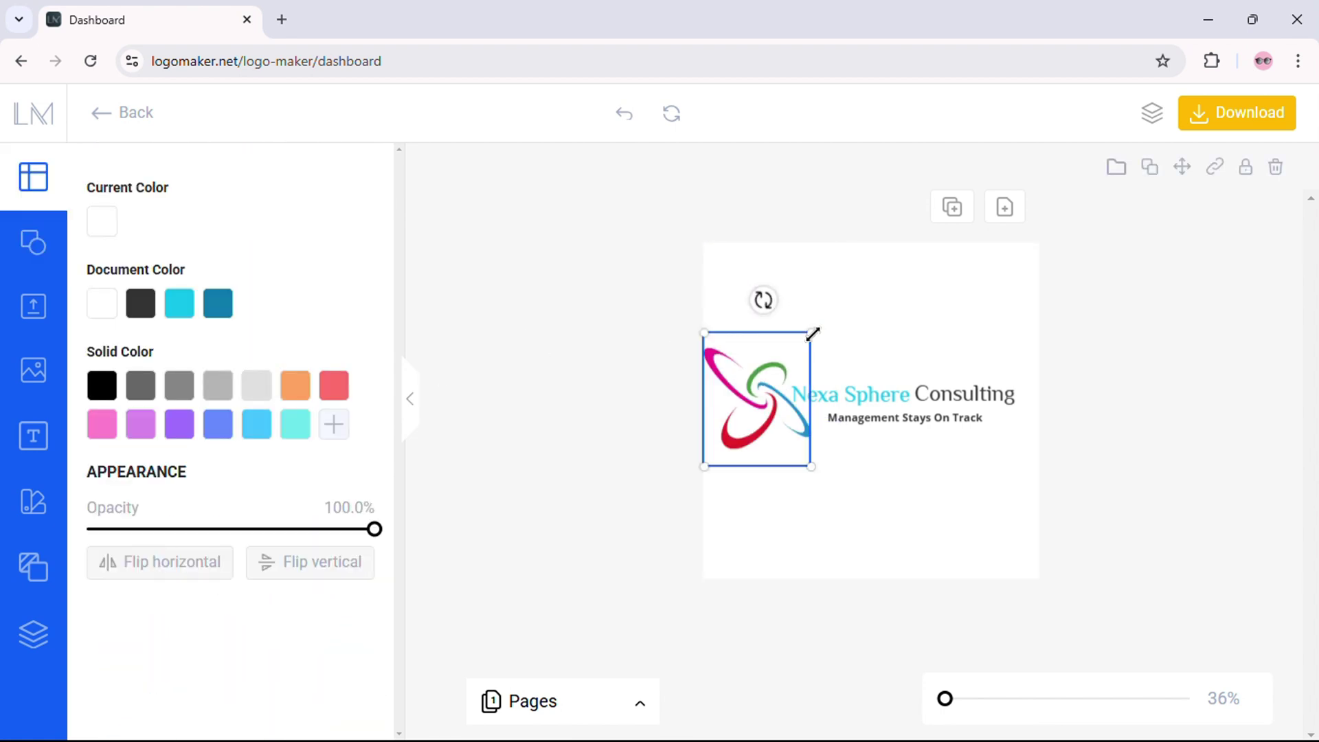
{"action": "left_click_drag", "start_coordinate": [772, 383], "coordinate": [780, 375]}
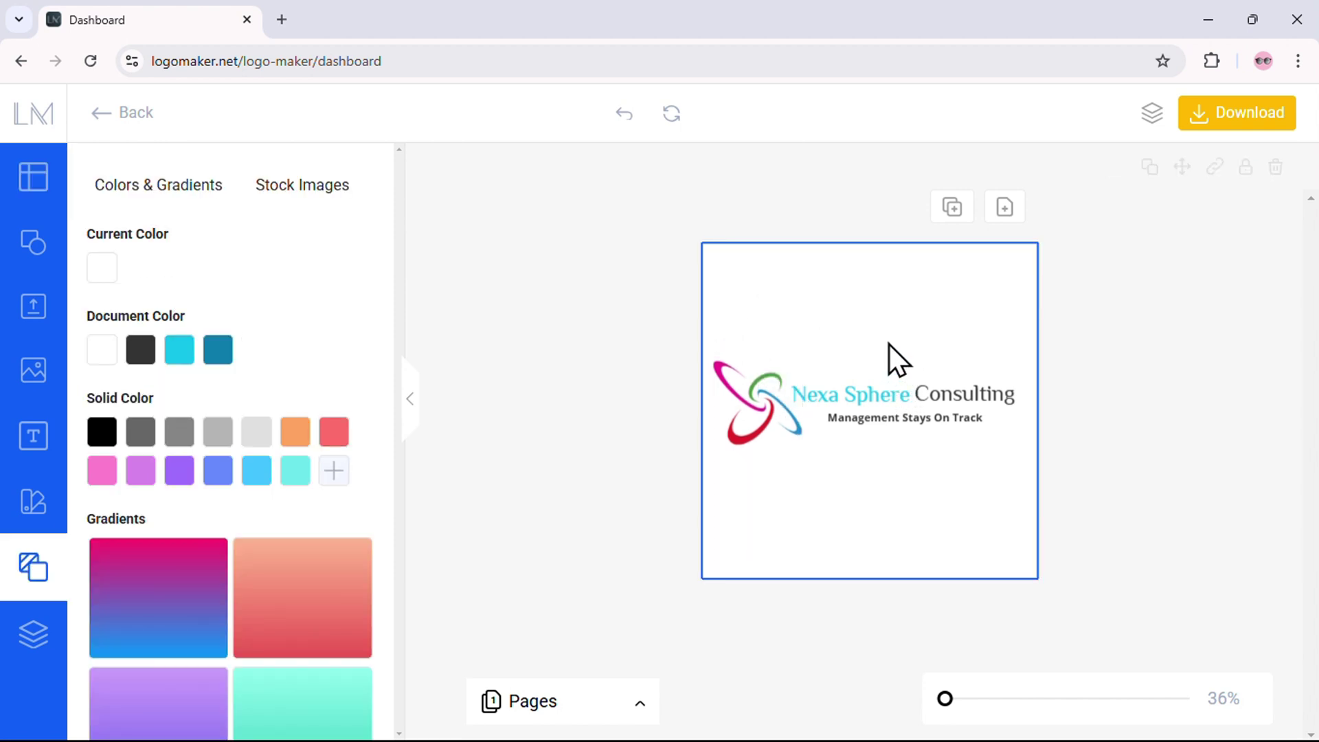
Download the logo as PNG and open vtimntsj.png
{"action": "left_click", "coordinate": [1217, 143]}
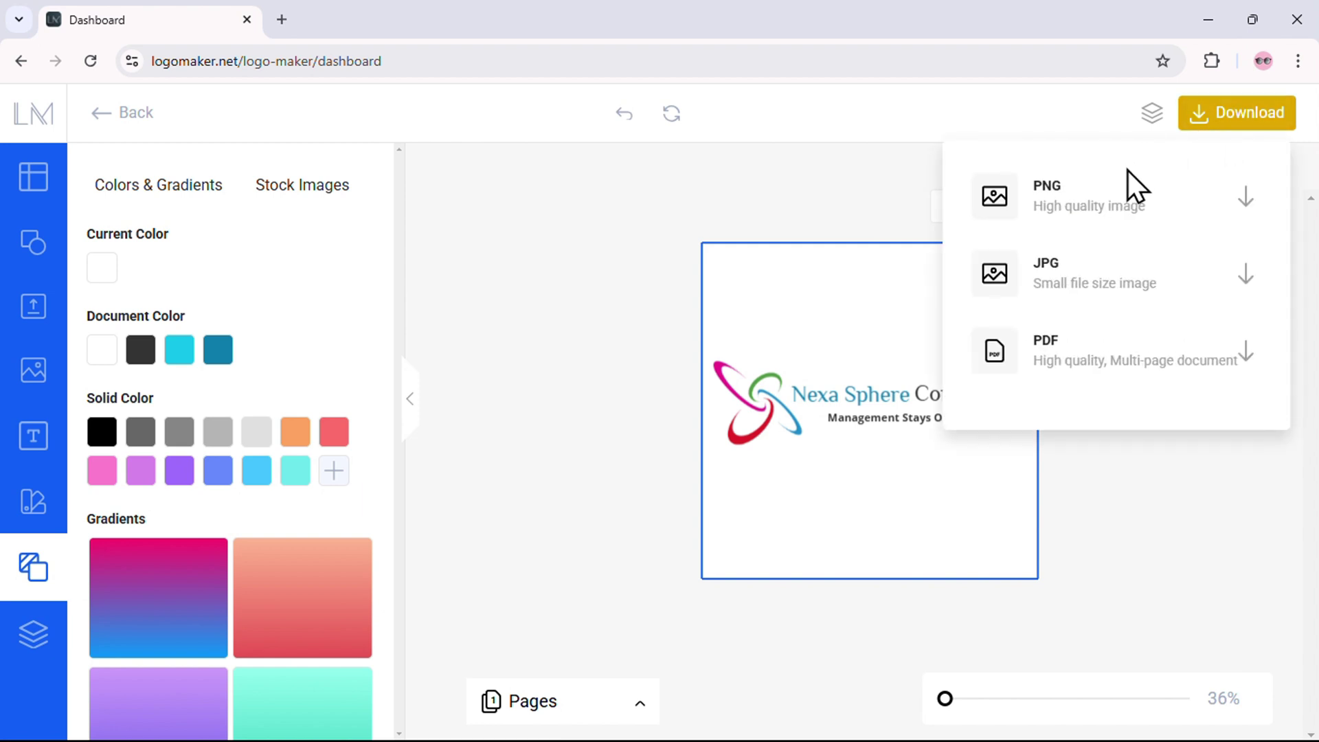
{"action": "left_click", "coordinate": [1193, 200]}
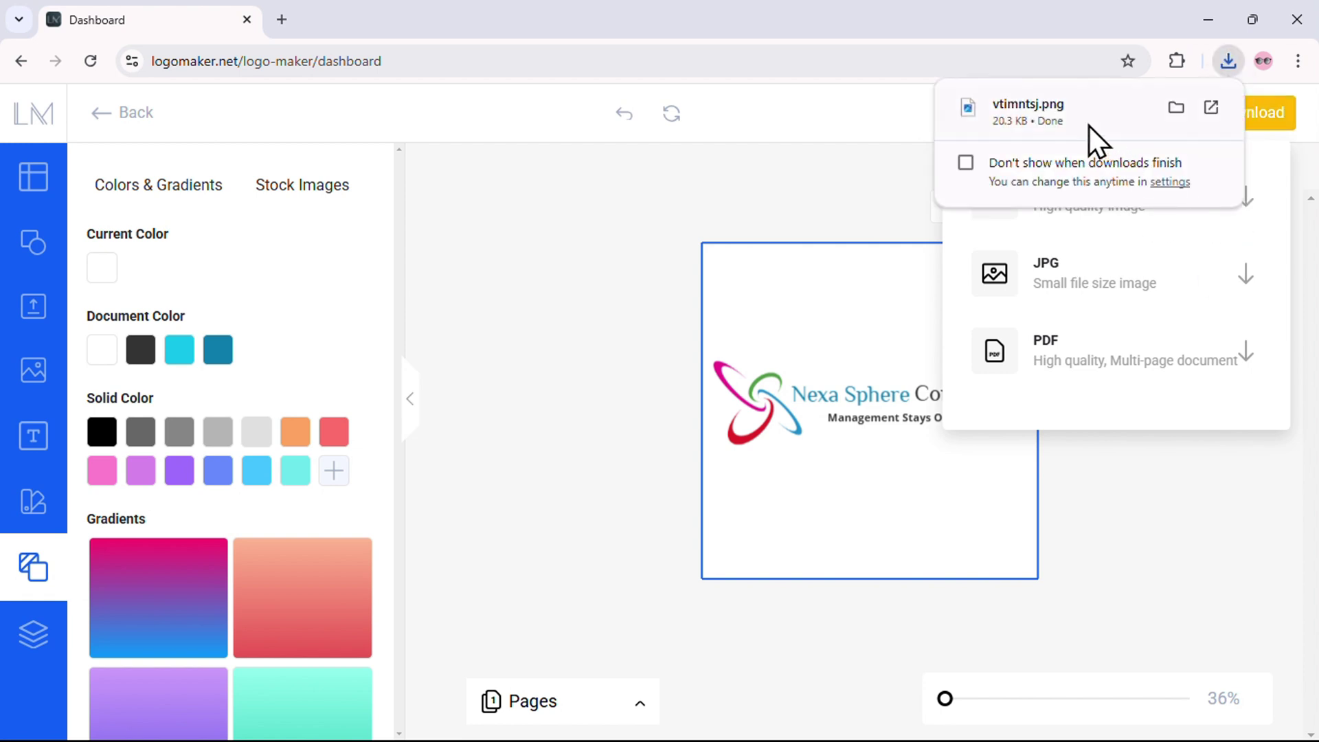
{"action": "left_click", "coordinate": [1073, 116]}
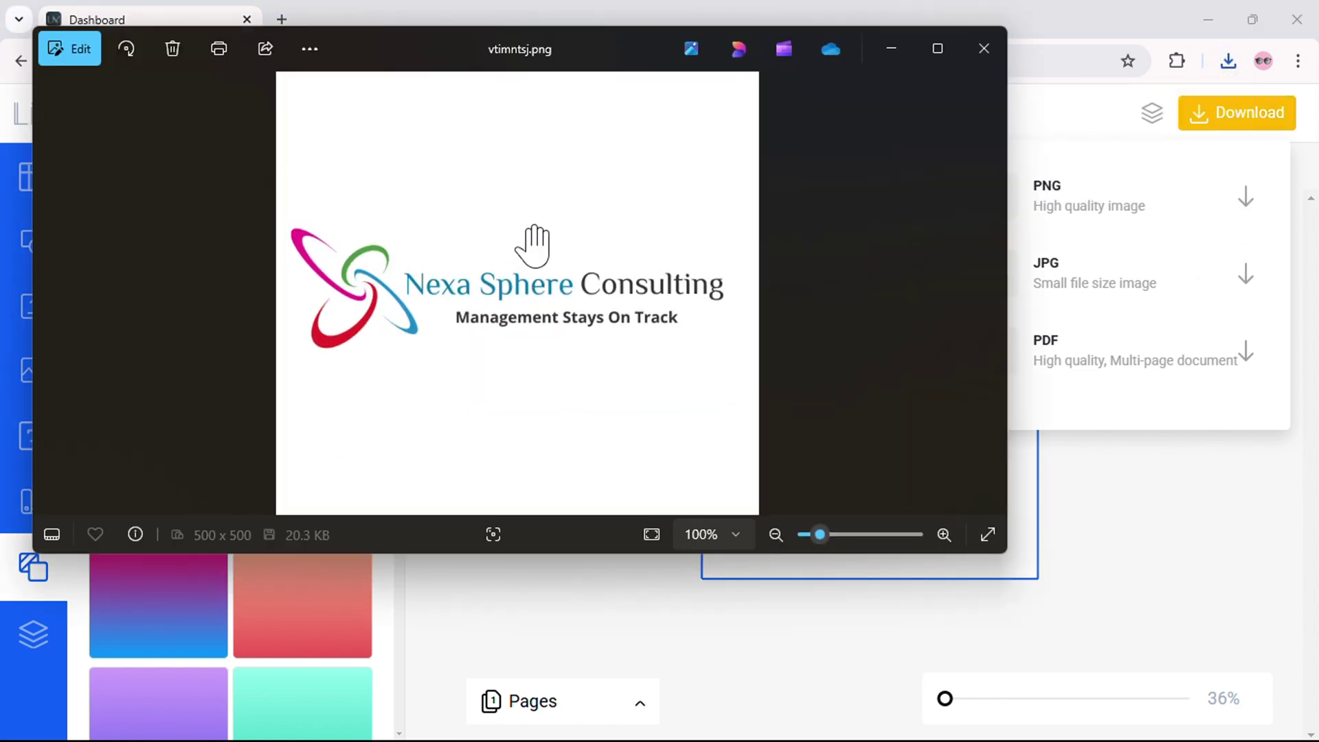
Maximize Photos and zoom into the 500 x 500 Nexa Sphere Consulting logo PNG
{"action": "left_click", "coordinate": [925, 53]}
{"action": "scroll", "coordinate": [670, 411], "scroll_direction": "up", "scroll_amount": 5}
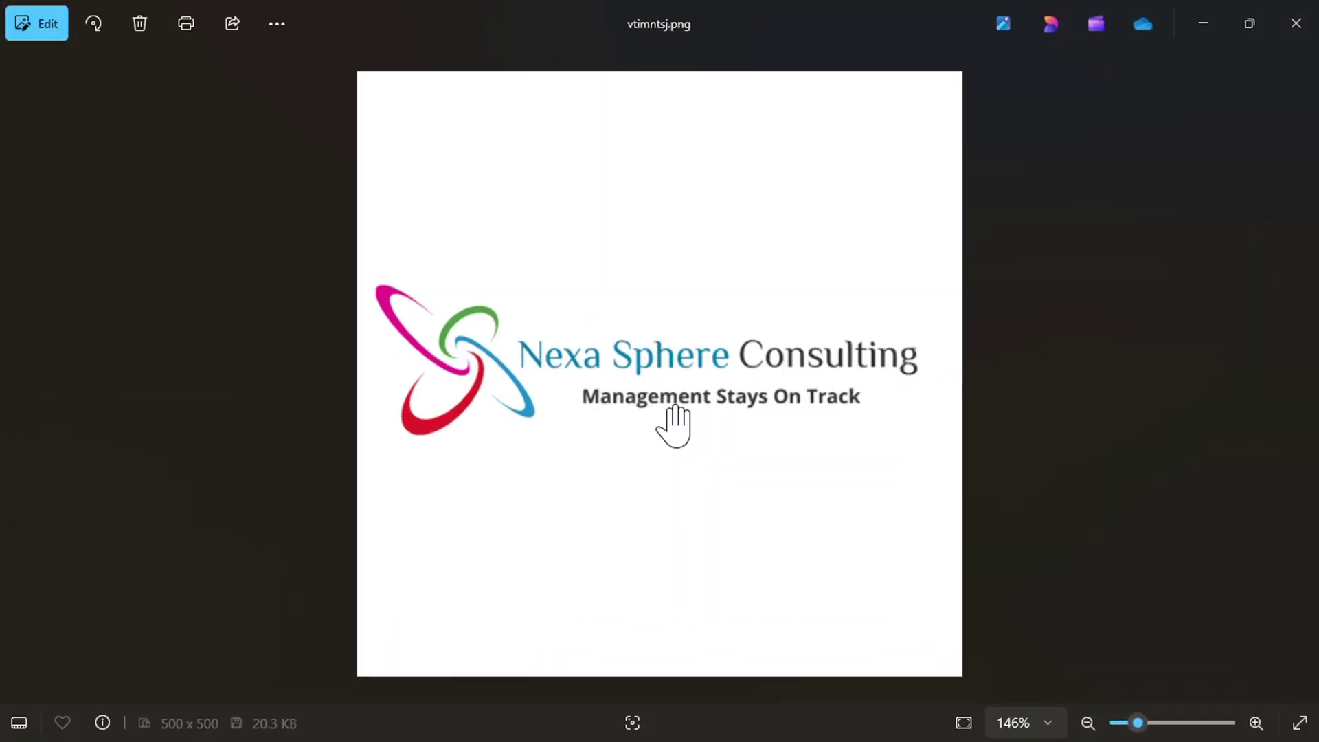
{"action": "scroll", "coordinate": [673, 423], "scroll_direction": "down", "scroll_amount": 2}
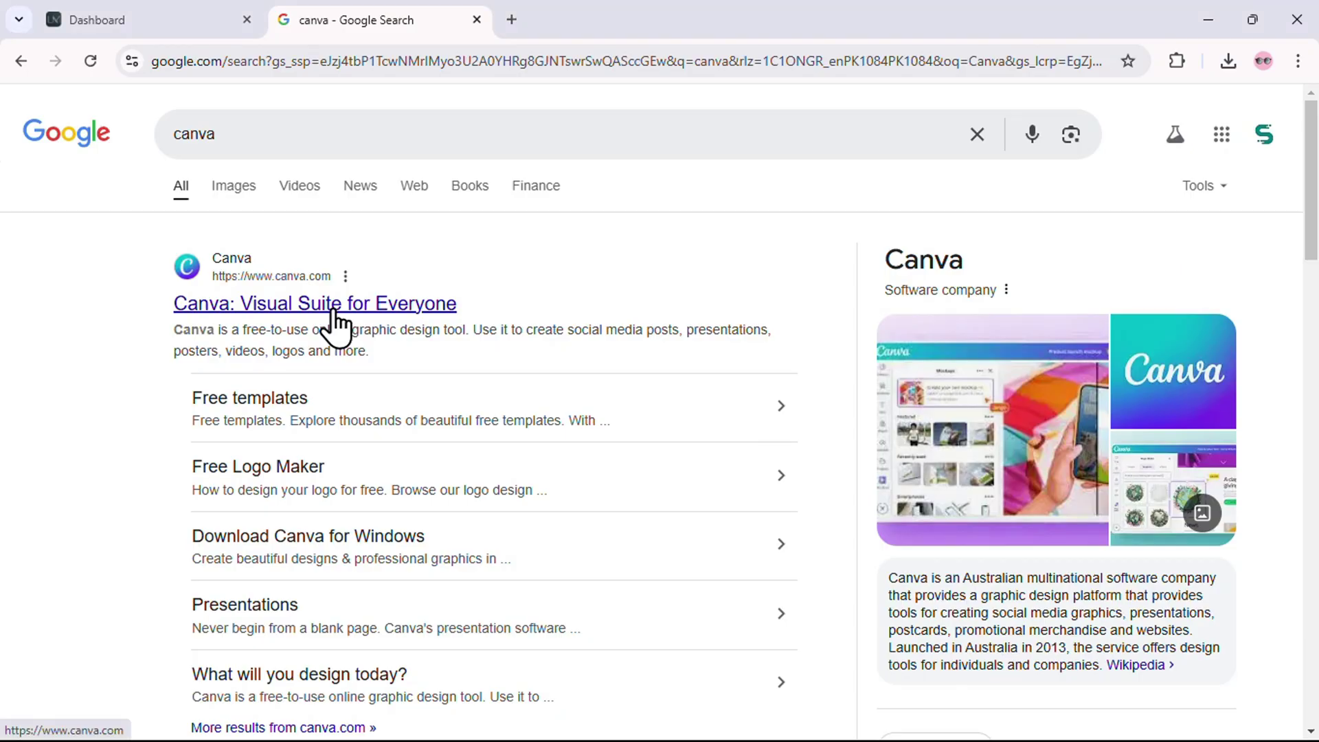
Search Canva for 'logo' and create a blank Logo design
{"action": "left_click", "coordinate": [335, 310]}
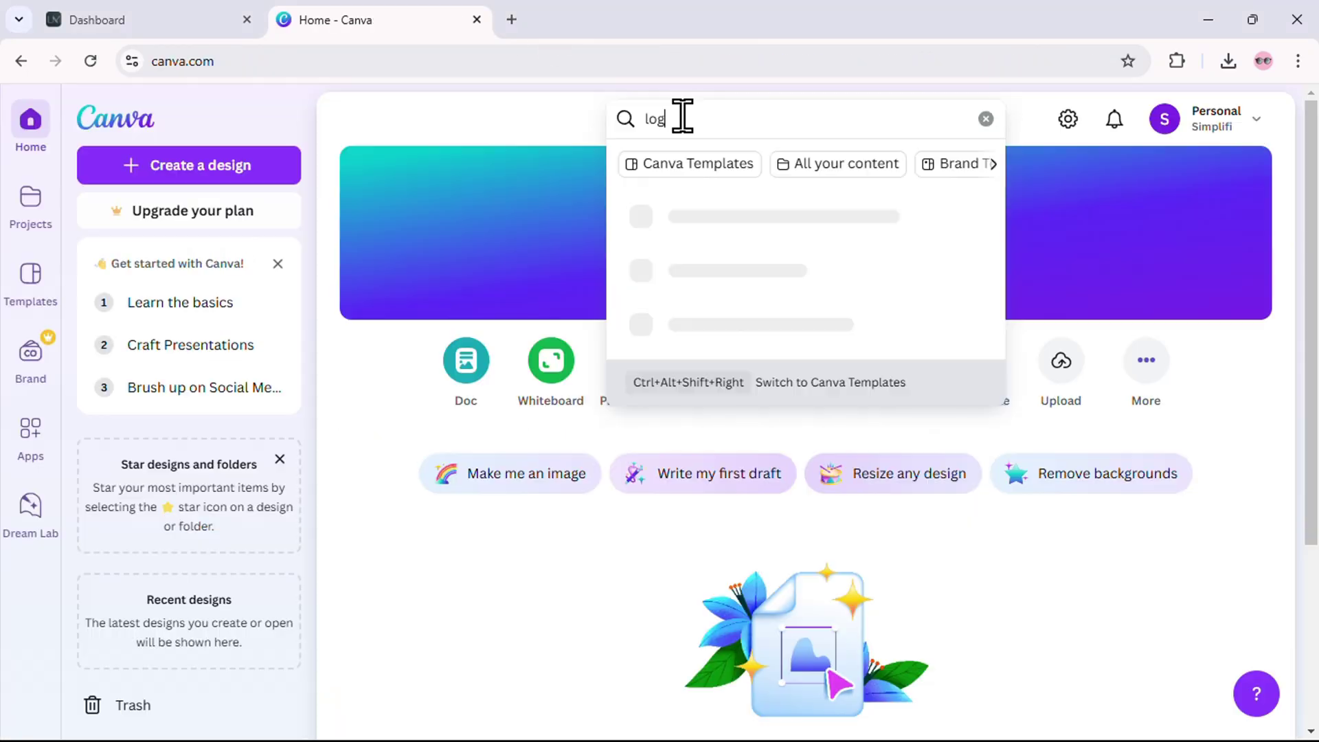
{"action": "key", "text": "Return"}
{"action": "left_click", "coordinate": [447, 423]}
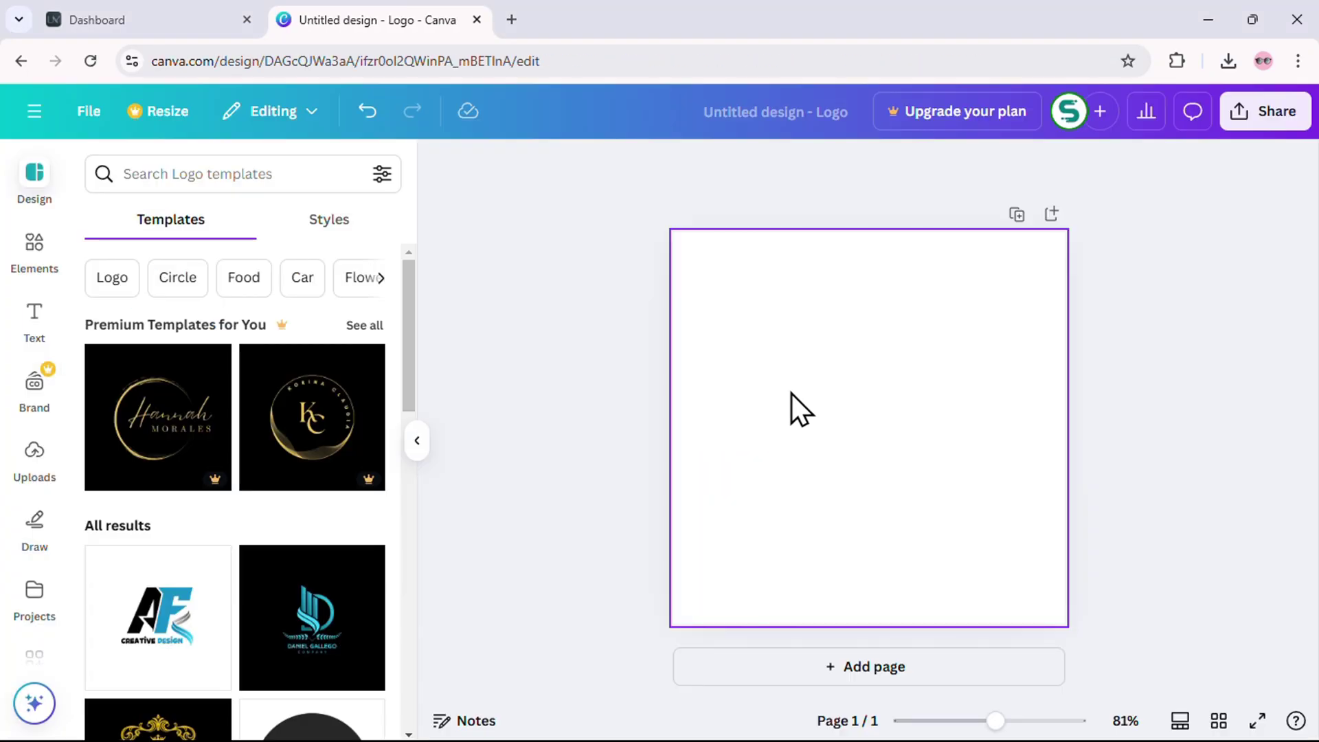
Drop vtimntsj.png from recent downloads onto the page and stretch it to fill
{"action": "left_click", "coordinate": [1227, 60]}
{"action": "left_click_drag", "start_coordinate": [1090, 144], "coordinate": [854, 427]}
{"action": "left_click_drag", "start_coordinate": [759, 318], "coordinate": [665, 261]}
{"action": "left_click_drag", "start_coordinate": [980, 537], "coordinate": [1065, 622]}
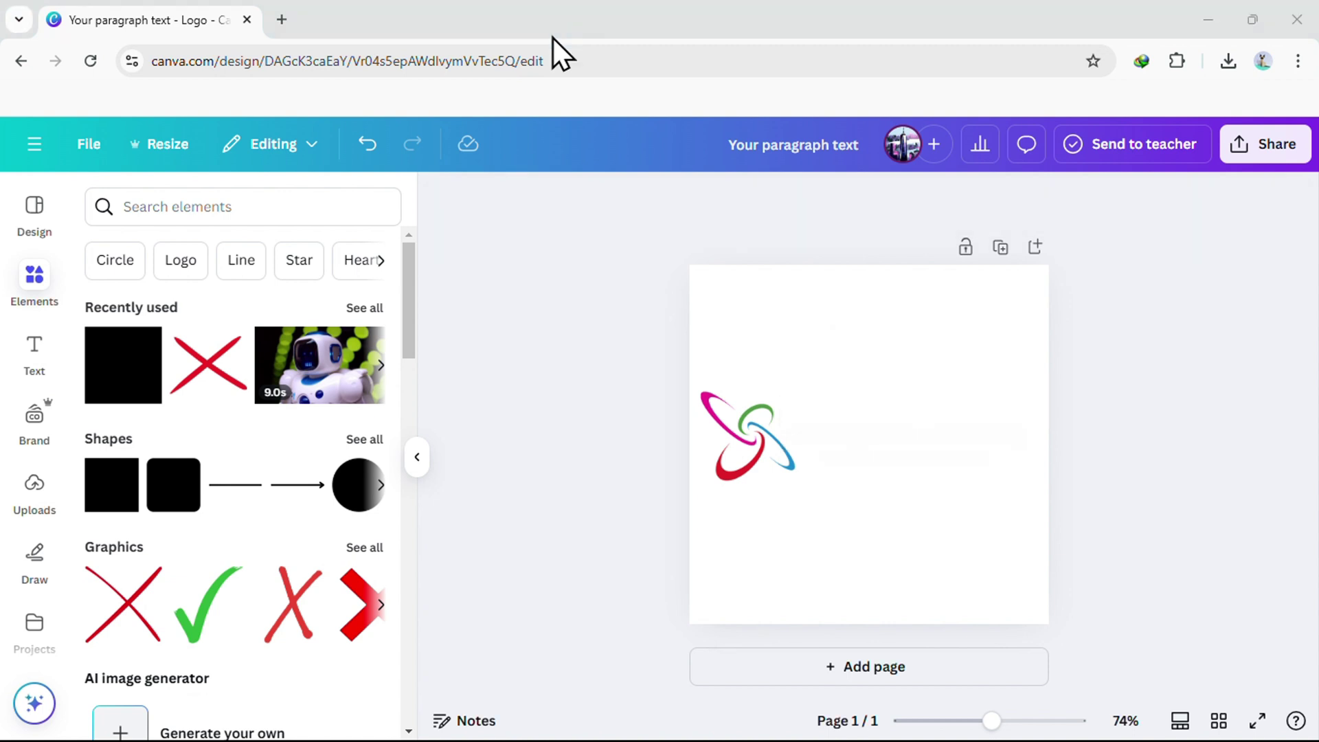
Add a heading reading 'Nexa Sphere' and shrink it to fit beside the swirl
{"action": "left_click", "coordinate": [36, 351]}
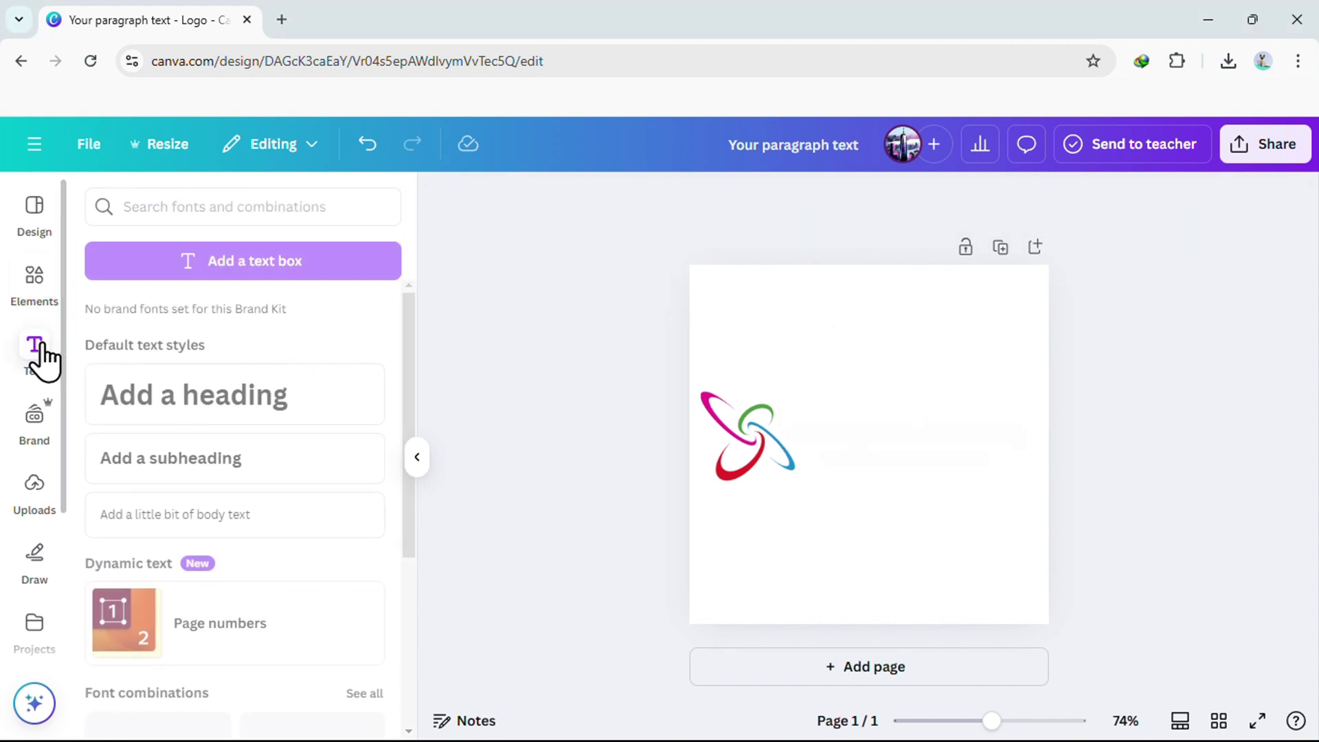
{"action": "left_click", "coordinate": [199, 403]}
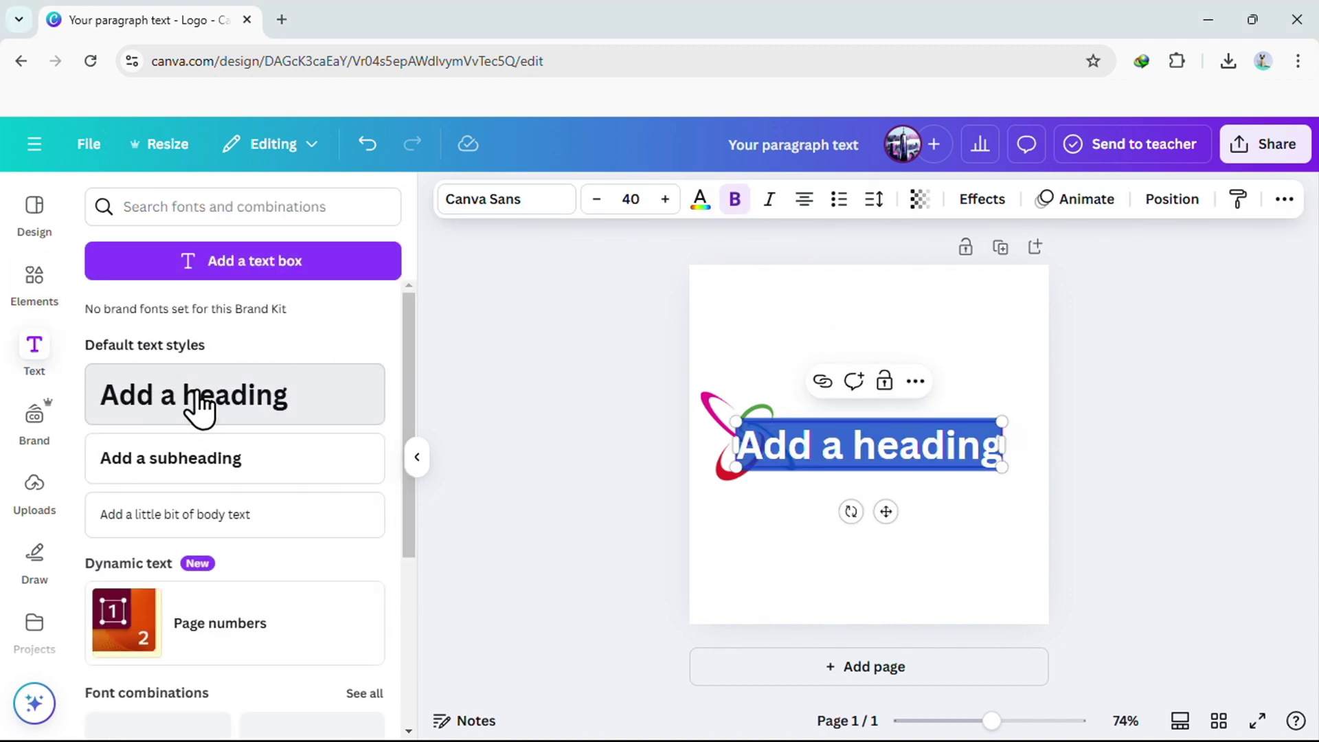
{"action": "type", "text": "Nexa Sphere"}
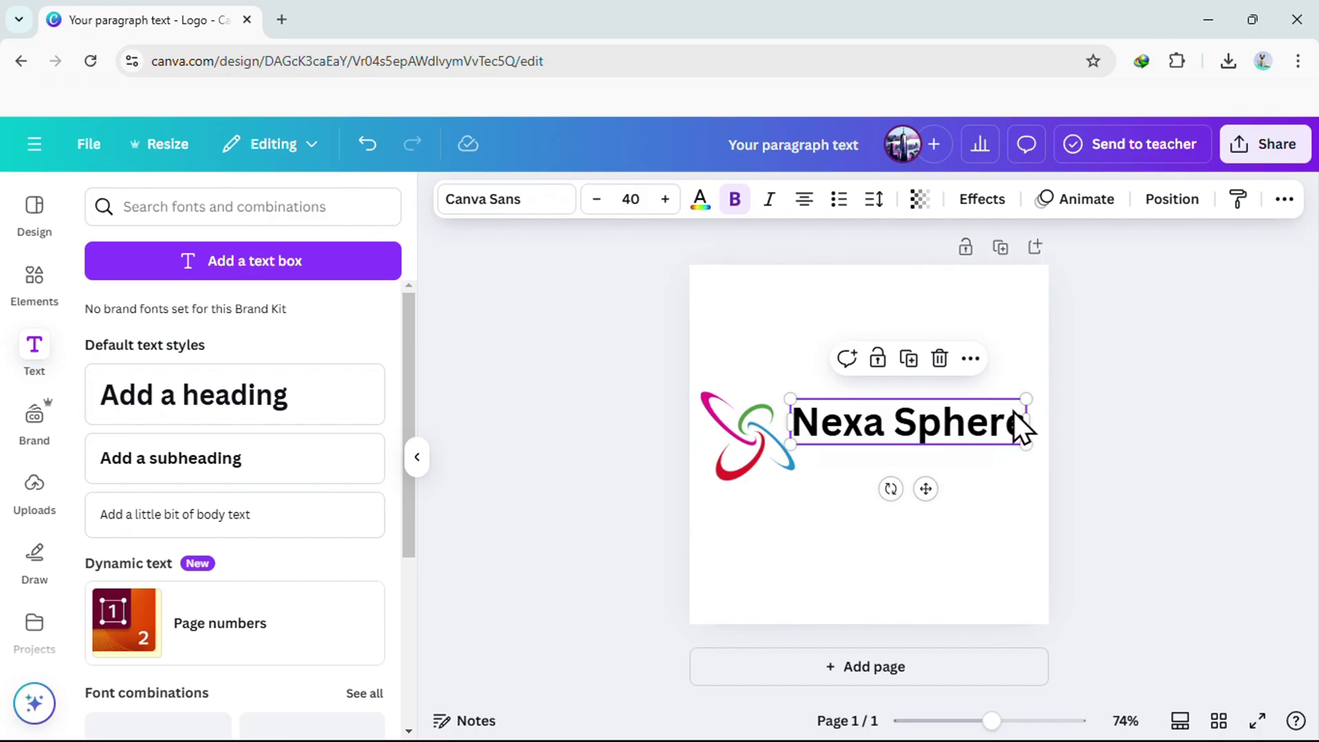
{"action": "left_click_drag", "start_coordinate": [1026, 395], "coordinate": [997, 404]}
Set the Nexa Sphere heading font to Alice and color it teal
{"action": "left_click", "coordinate": [483, 198]}
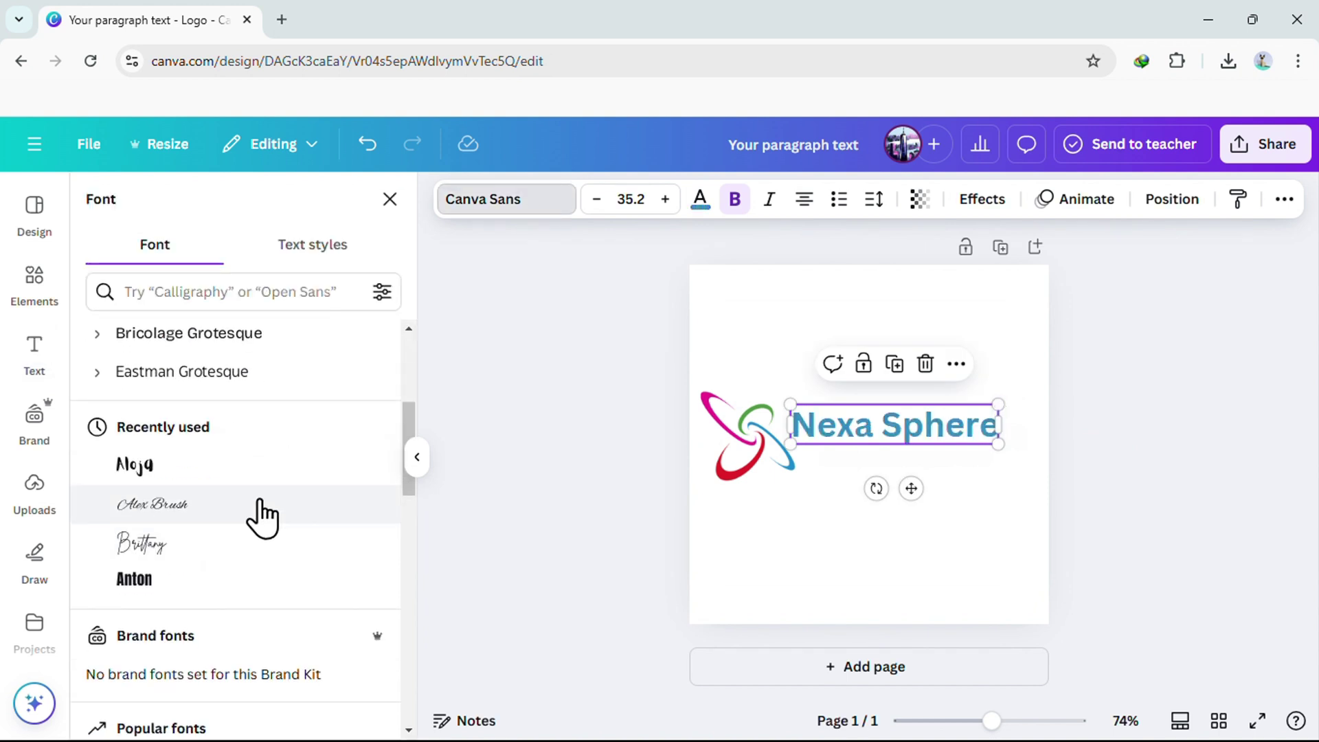
{"action": "left_click", "coordinate": [204, 581]}
{"action": "left_click", "coordinate": [130, 462]}
{"action": "scroll", "coordinate": [132, 474], "scroll_direction": "down", "scroll_amount": 10}
{"action": "left_click", "coordinate": [190, 415]}
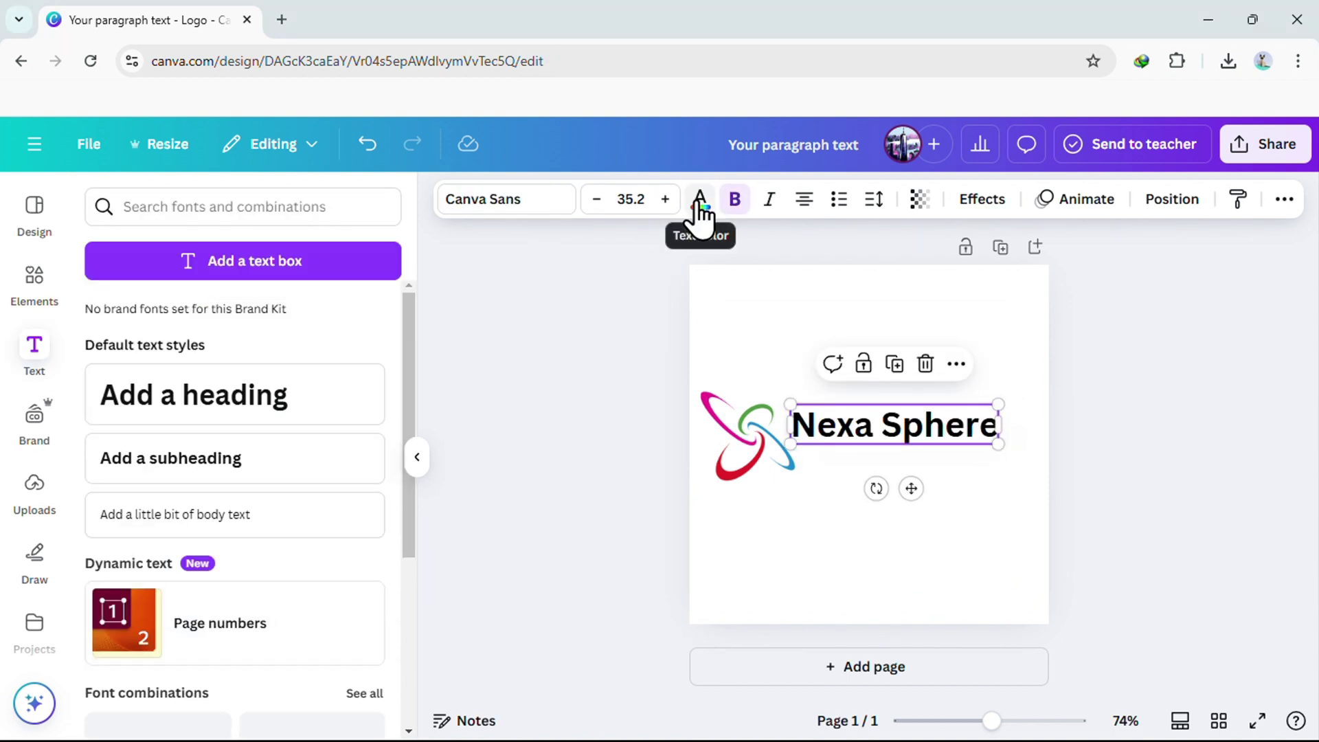
{"action": "left_click", "coordinate": [700, 201]}
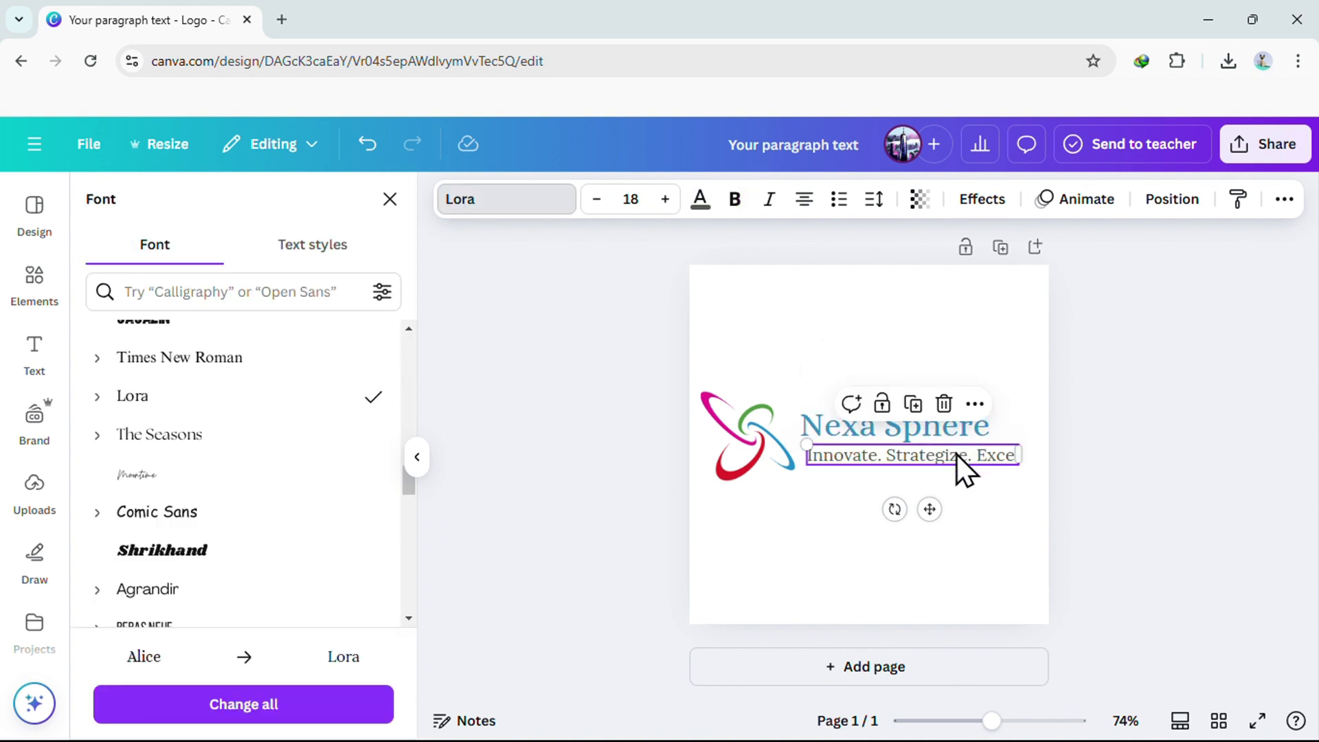
Position the tagline 'Innovate. Strategize. Excel' under the heading beside the swirl icon
{"action": "left_click", "coordinate": [967, 484]}
{"action": "left_click", "coordinate": [929, 459]}
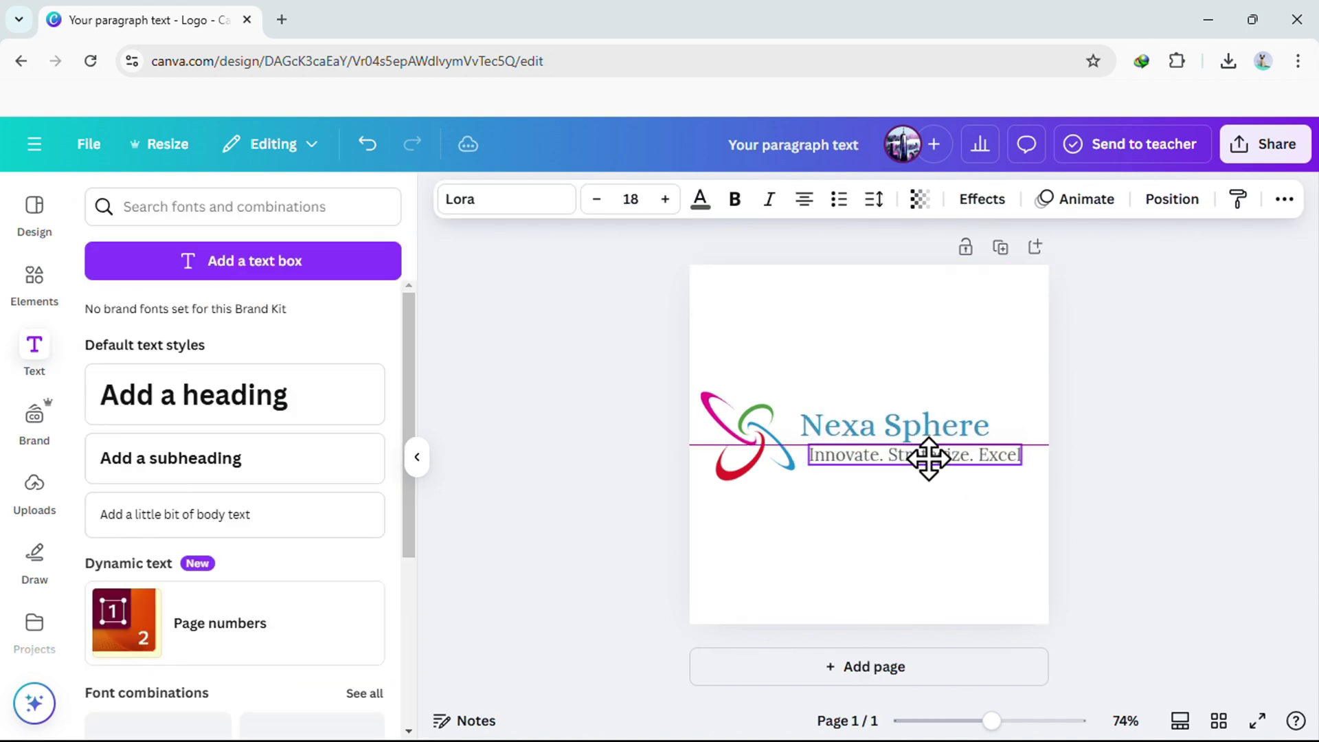
{"action": "left_click", "coordinate": [838, 552]}
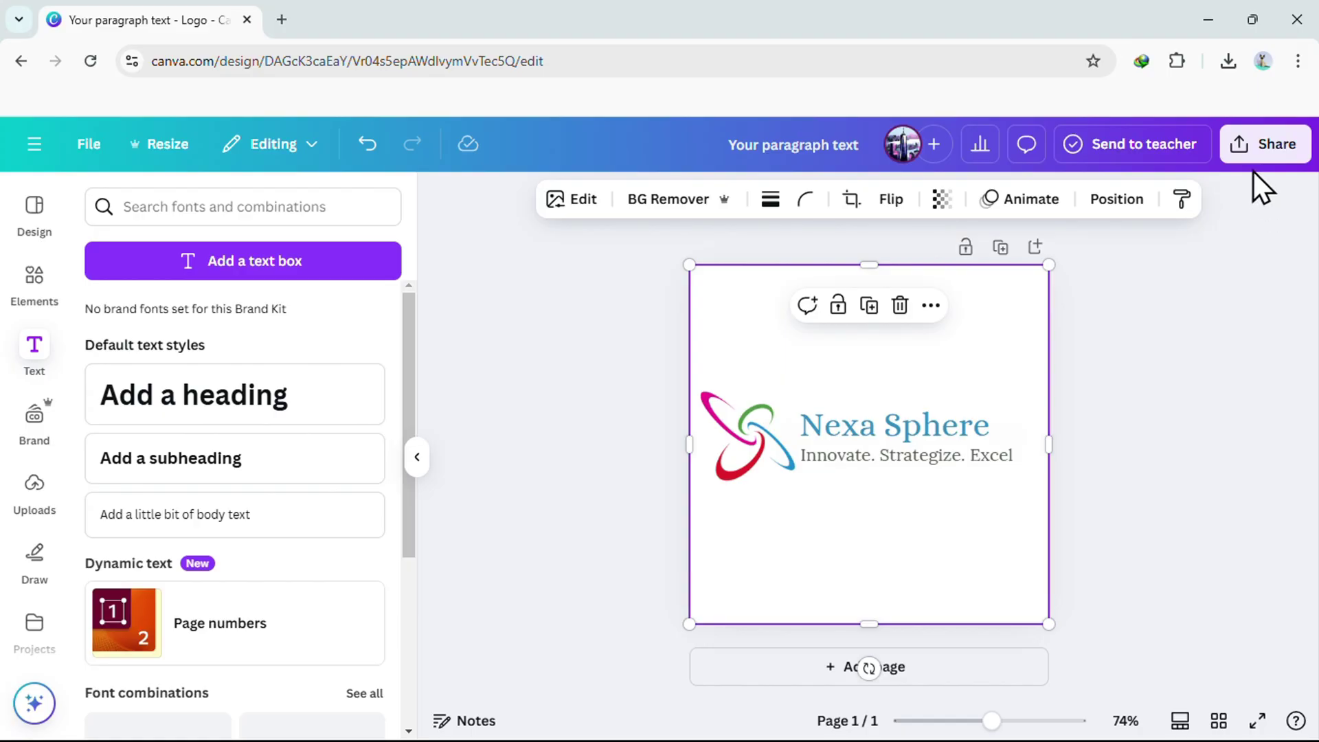
Bring up the Share panel's Download settings for a PNG of the Nexa Sphere logo
{"action": "left_click", "coordinate": [1262, 147]}
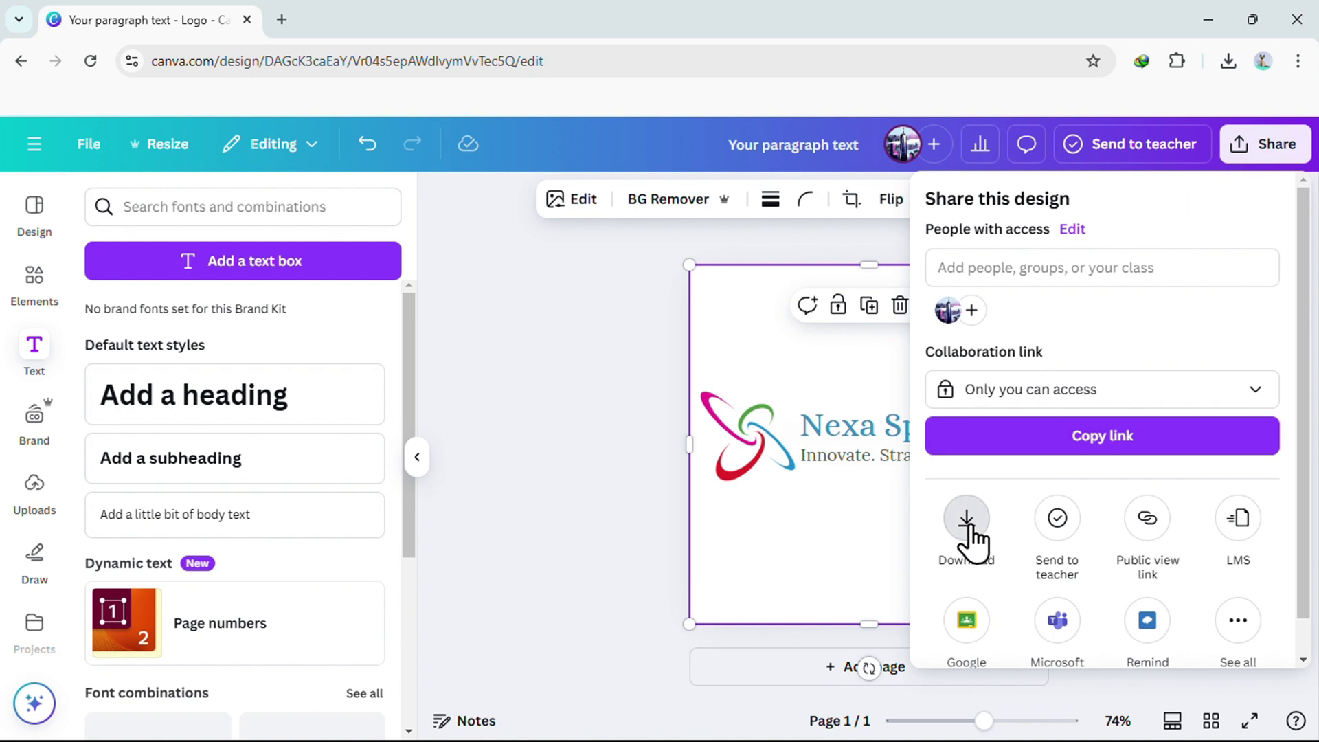
{"action": "left_click", "coordinate": [966, 522]}
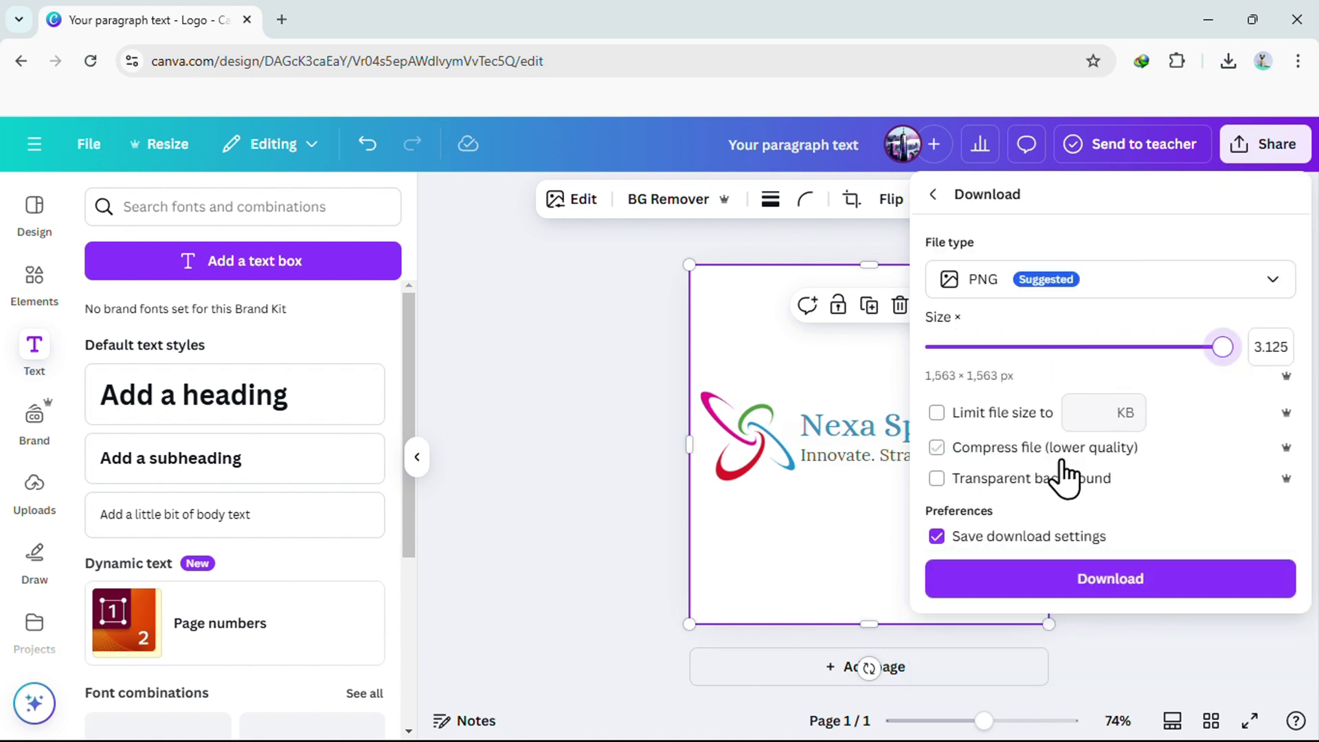